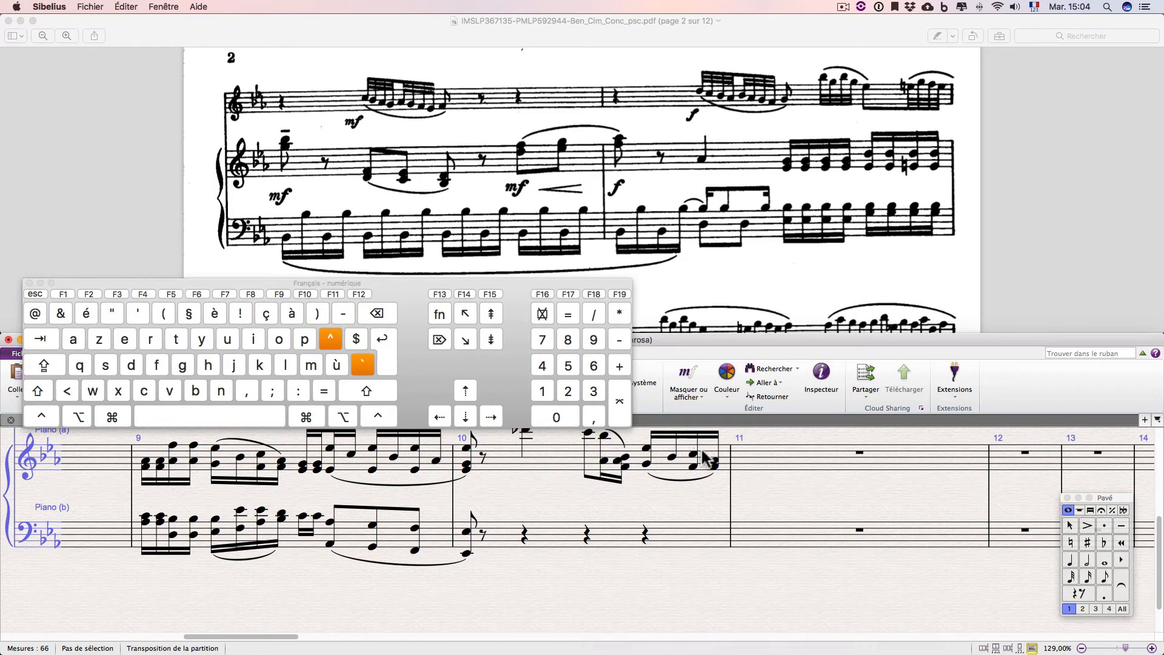
Enter a sixteenth-note chord of G3, Bb3 and Eb4 on beat 2 of bar 10 in the Piano (b) staff.
{"action": "left_click", "coordinate": [757, 491]}
{"action": "left_click", "coordinate": [974, 573]}
{"action": "left_click", "coordinate": [1085, 578]}
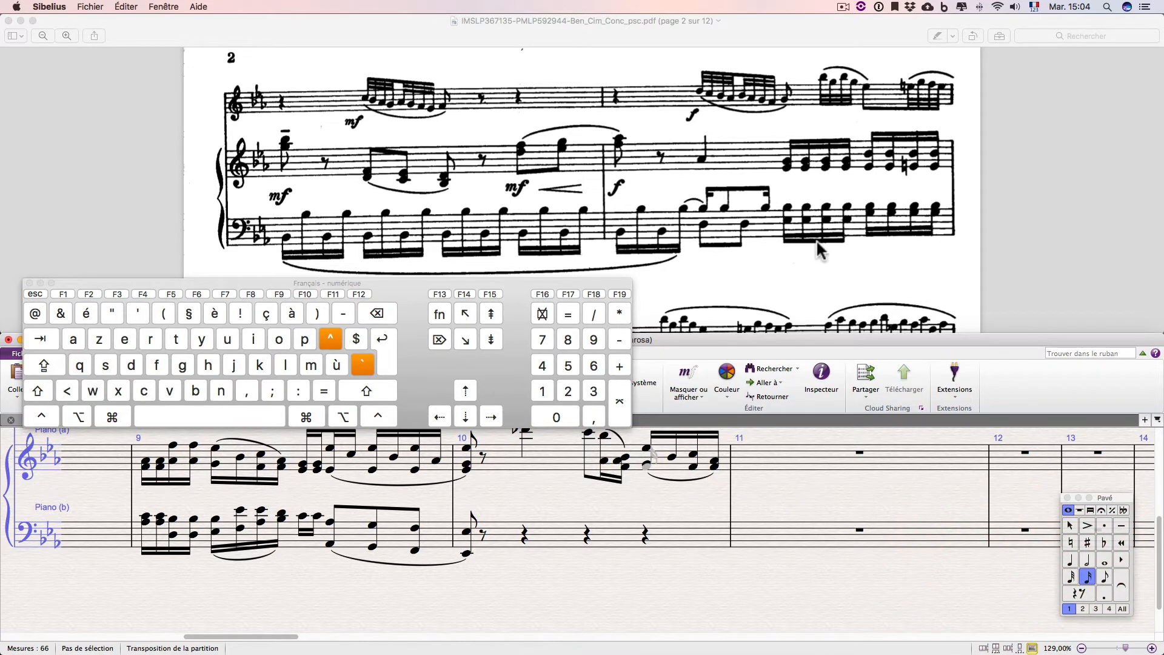
{"action": "scroll", "coordinate": [756, 279], "scroll_direction": "down", "scroll_amount": 5}
{"action": "scroll", "coordinate": [757, 279], "scroll_direction": "down", "scroll_amount": 3}
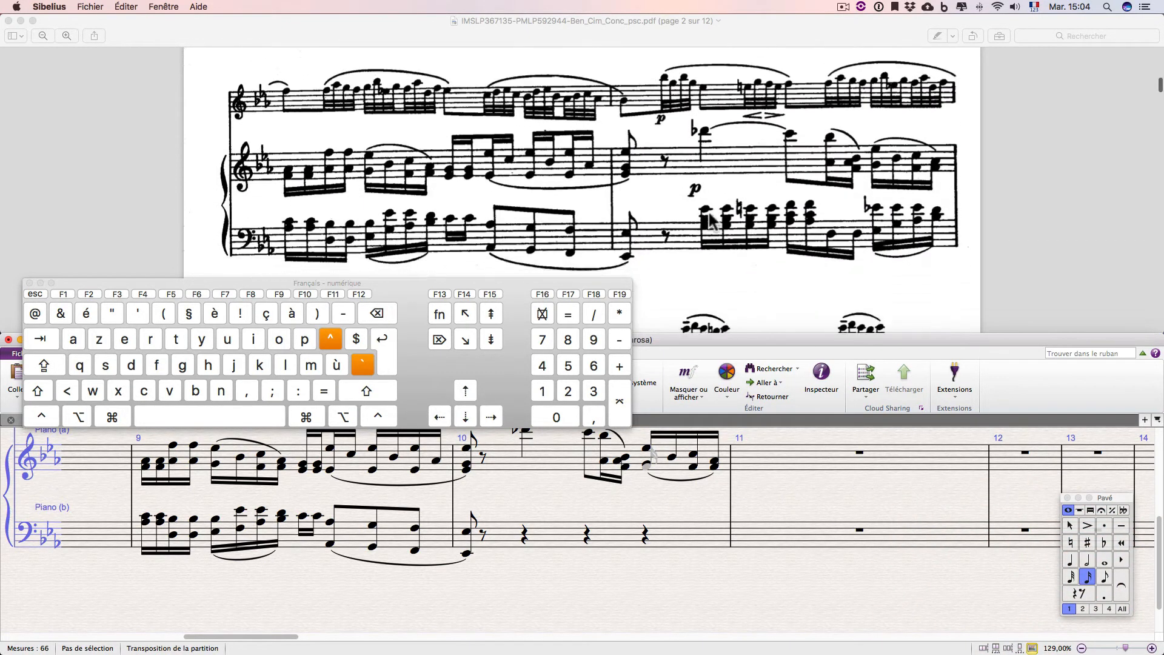
{"action": "left_click", "coordinate": [524, 526]}
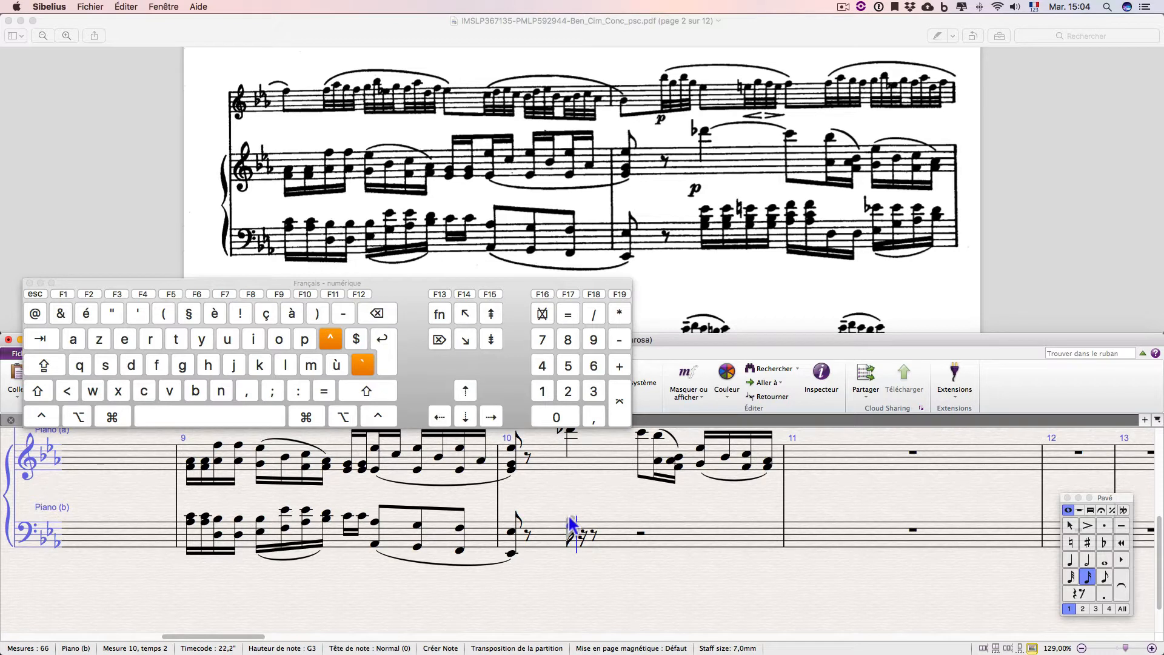
{"action": "left_click", "coordinate": [570, 523]}
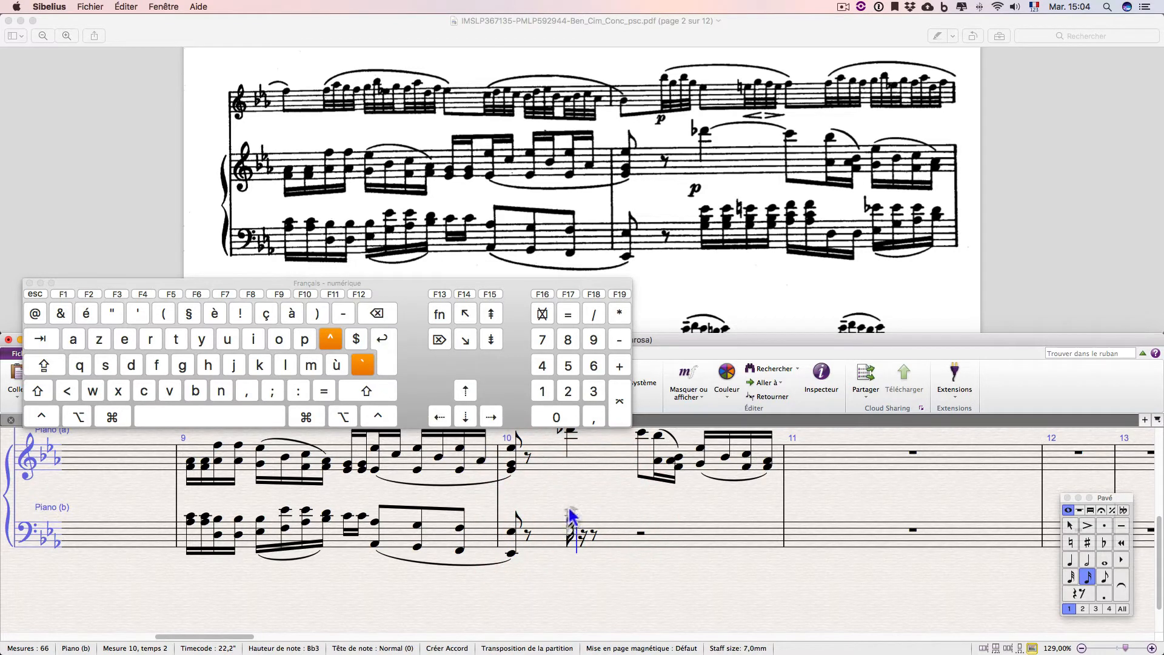
{"action": "left_click", "coordinate": [570, 510]}
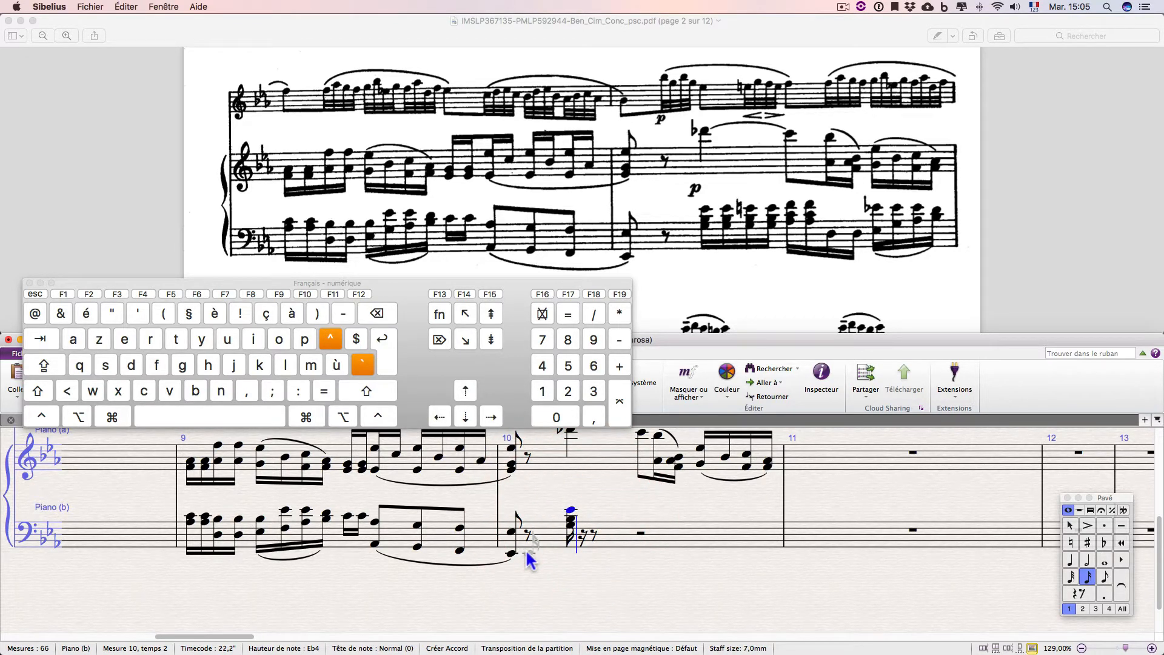
Add a second sixteenth-note chord of G3, Bb3 and Eb4 directly after the first one in bar 10 of Piano (b).
{"action": "left_click", "coordinate": [576, 520]}
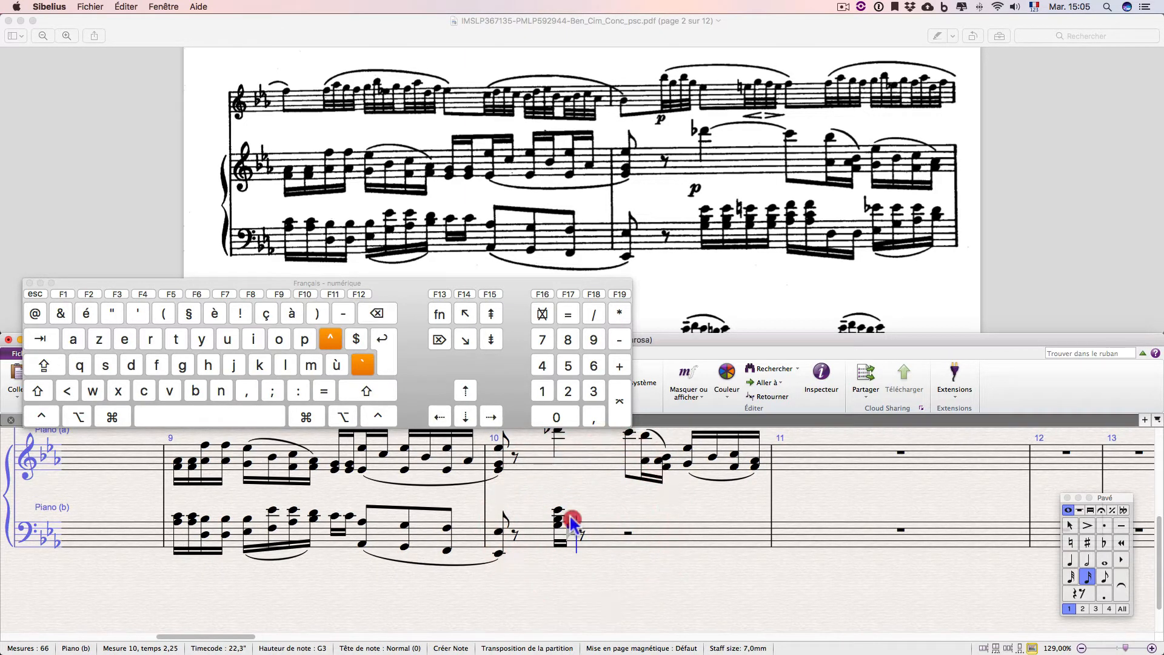
{"action": "left_click", "coordinate": [570, 516]}
{"action": "left_click", "coordinate": [571, 510]}
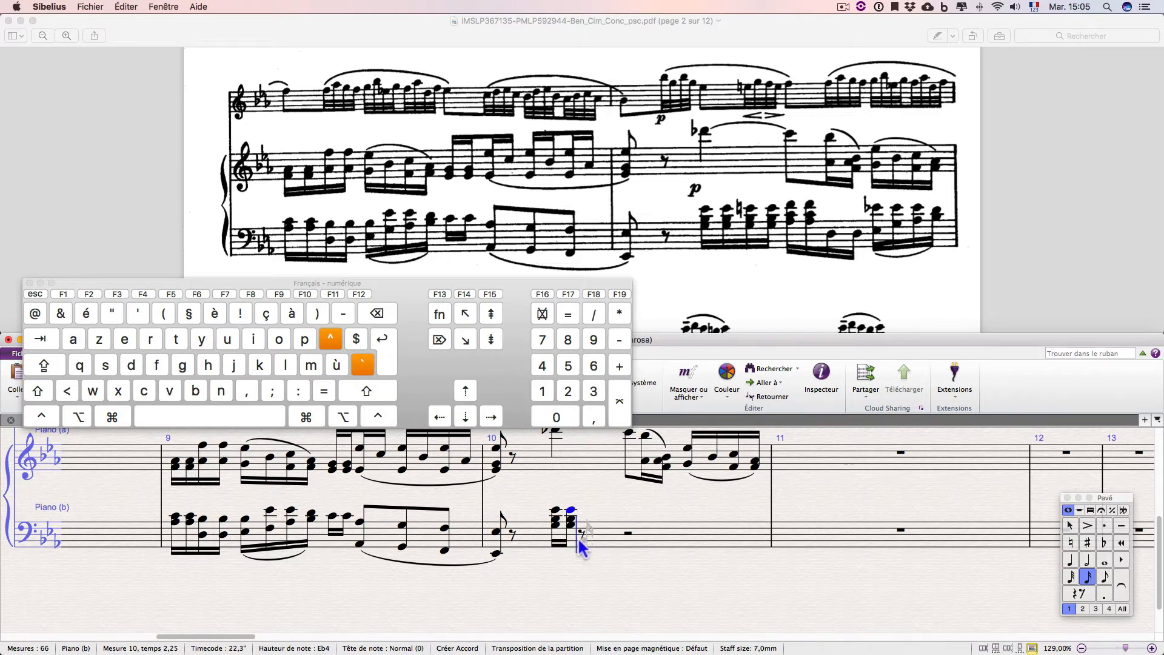
Enter a third sixteenth-note chord of G3, Bb3 and E natural 4 in bar 10 of Piano (b).
{"action": "left_click", "coordinate": [580, 521]}
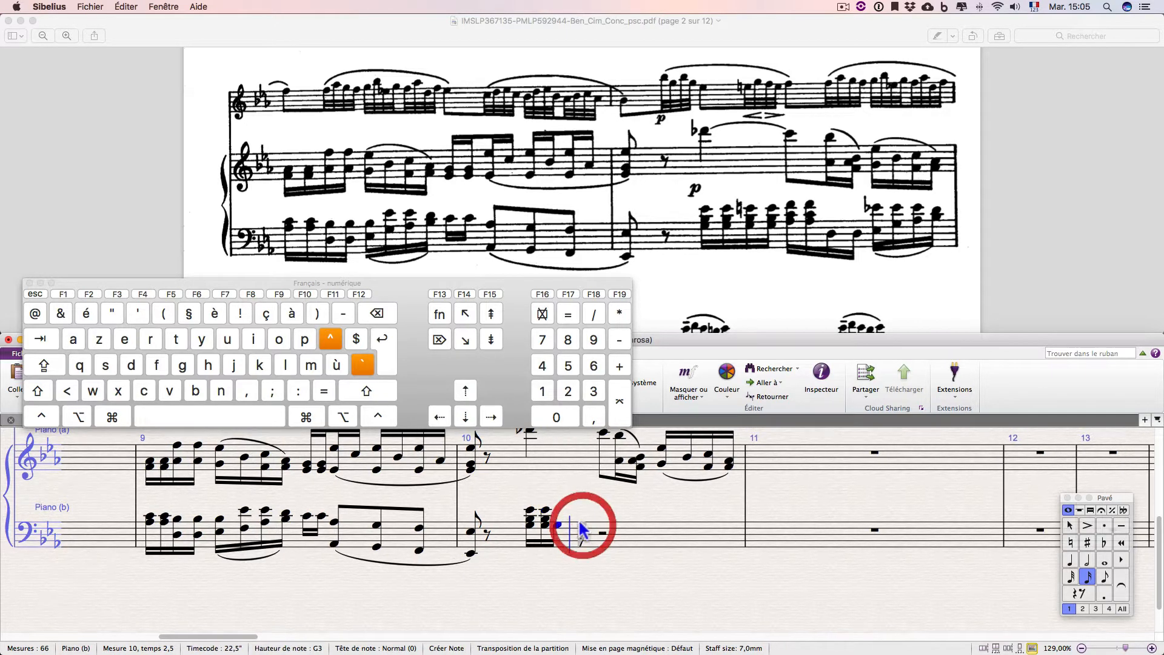
{"action": "left_click", "coordinate": [582, 519]}
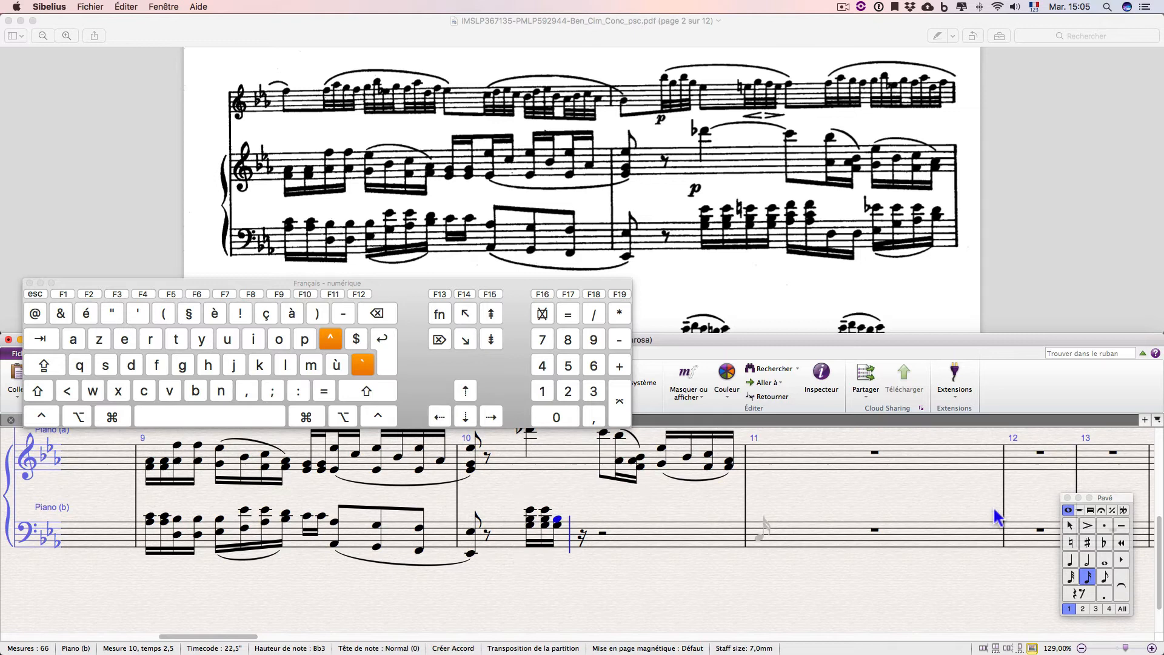
{"action": "left_click", "coordinate": [1070, 543]}
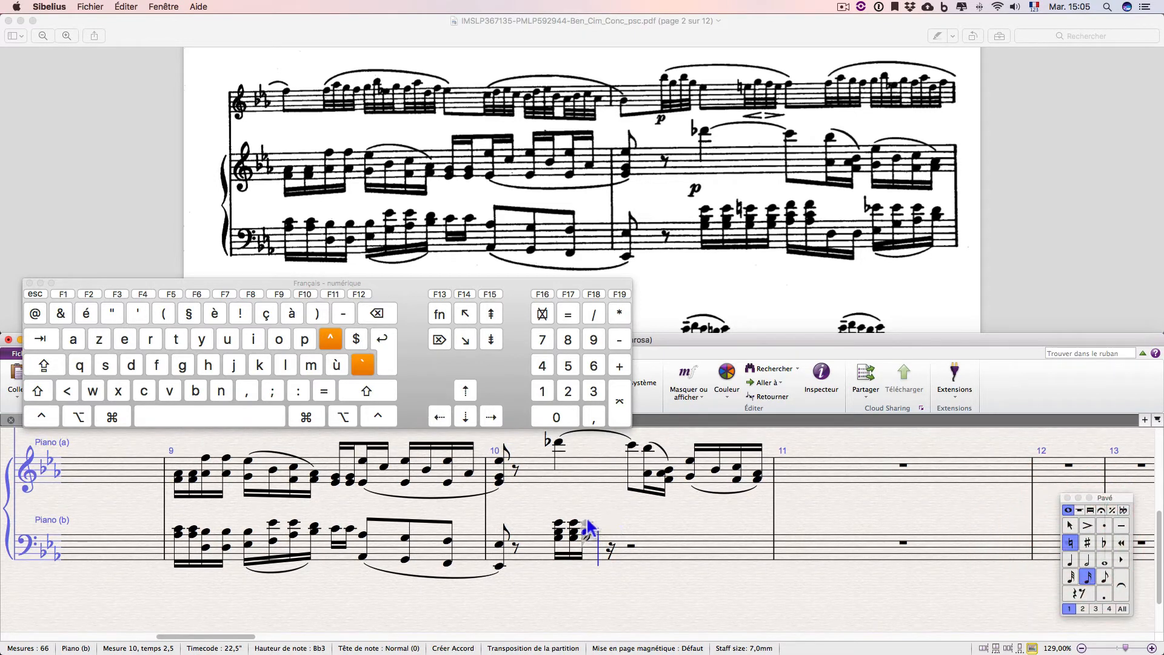
{"action": "left_click", "coordinate": [587, 521]}
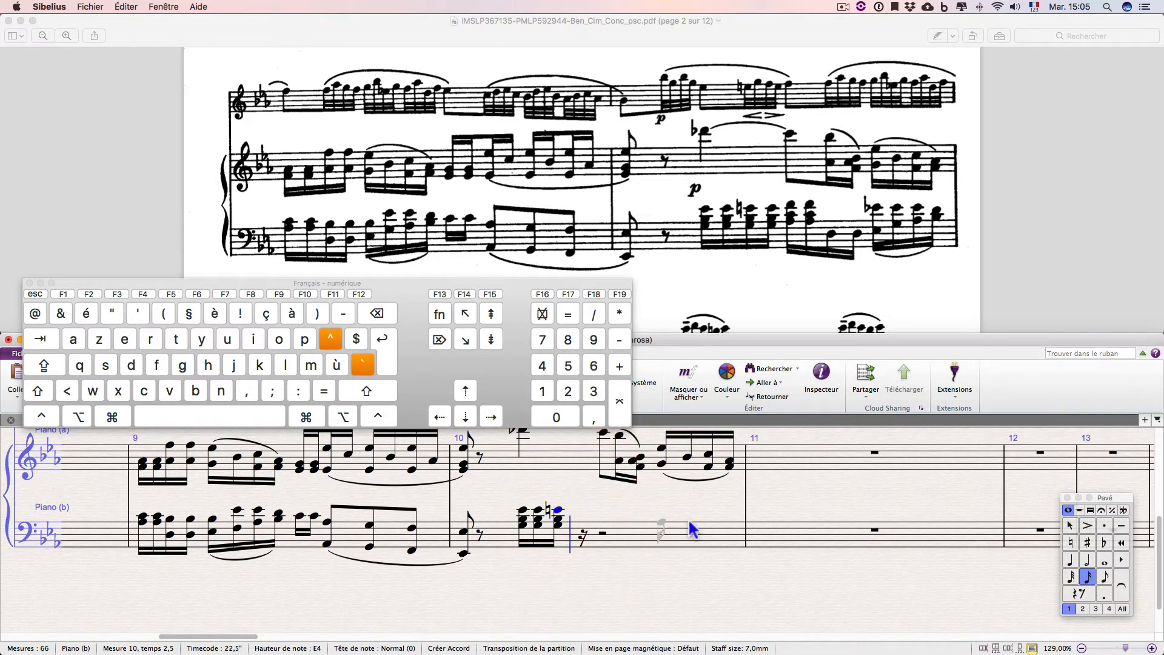
Delete the third chord in bar 10 of Piano (b) and consolidate the rests through the end of the bar.
{"action": "key", "text": "Escape"}
{"action": "left_click", "coordinate": [558, 527], "text": "shift"}
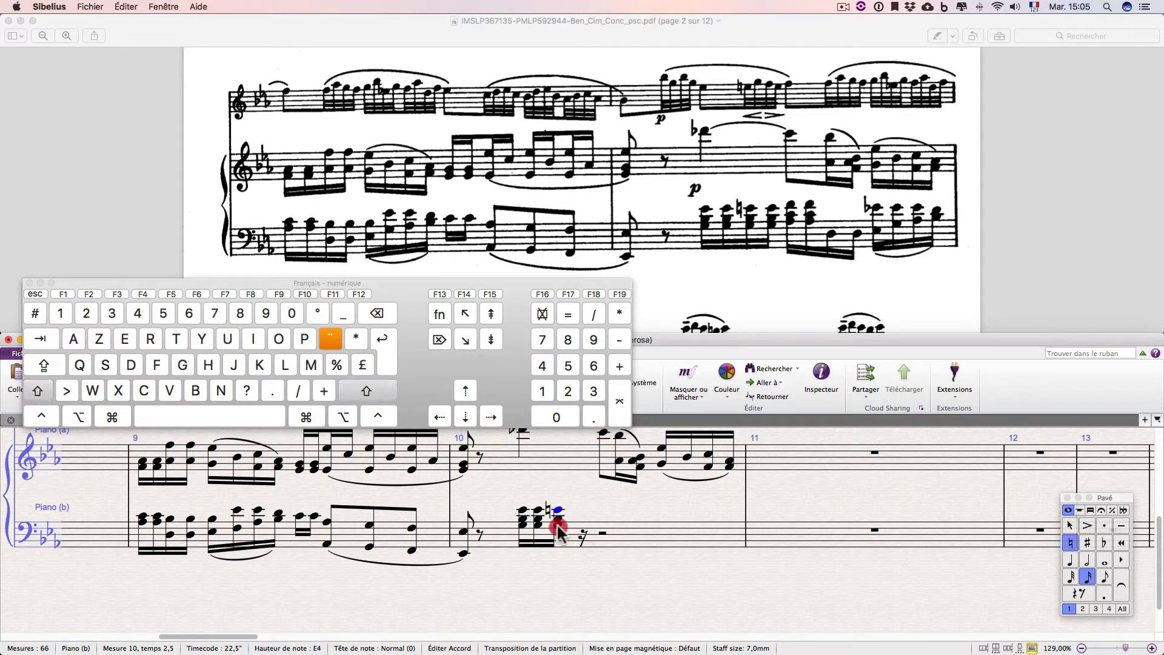
{"action": "key", "text": "Delete"}
{"action": "key", "text": "shift+super+Right"}
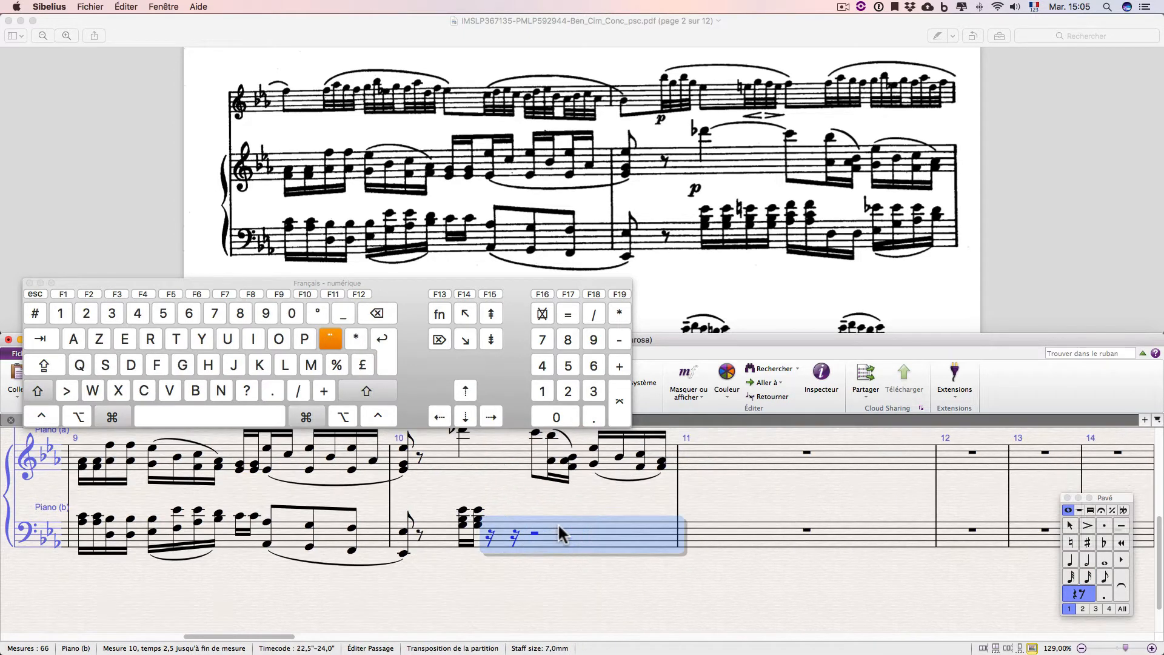
{"action": "key", "text": "Delete"}
{"action": "left_click", "coordinate": [534, 554]}
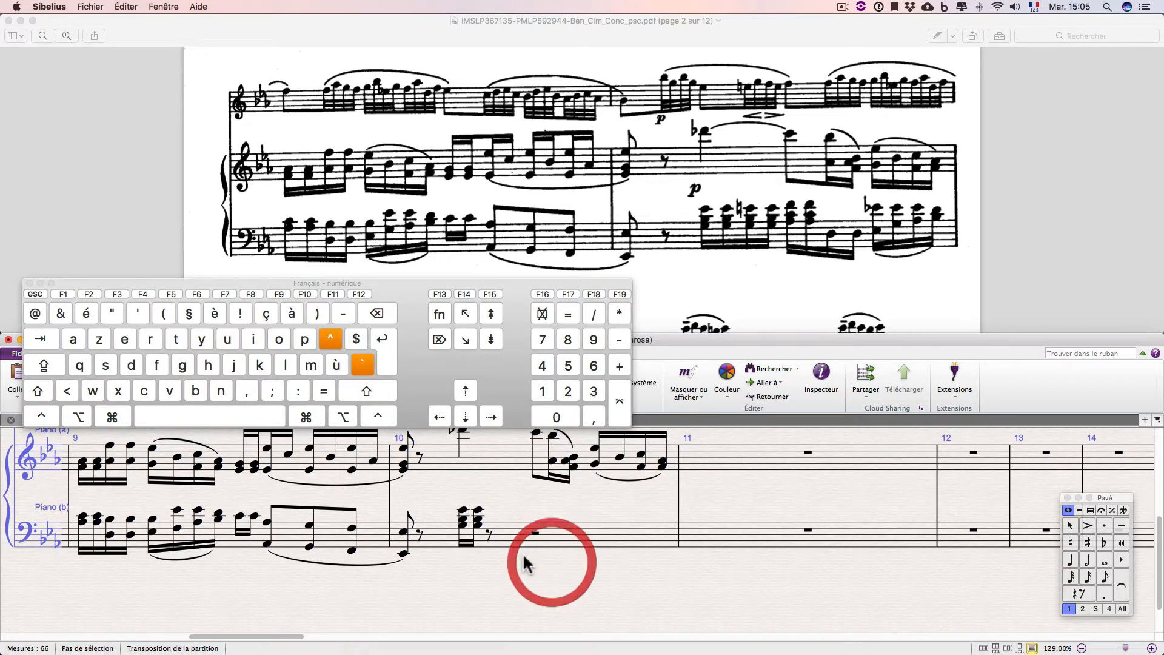
Starting from the rest after the second chord, enter a sixteenth-note G3 and stack a third and then a fourth above it.
{"action": "left_click", "coordinate": [488, 536]}
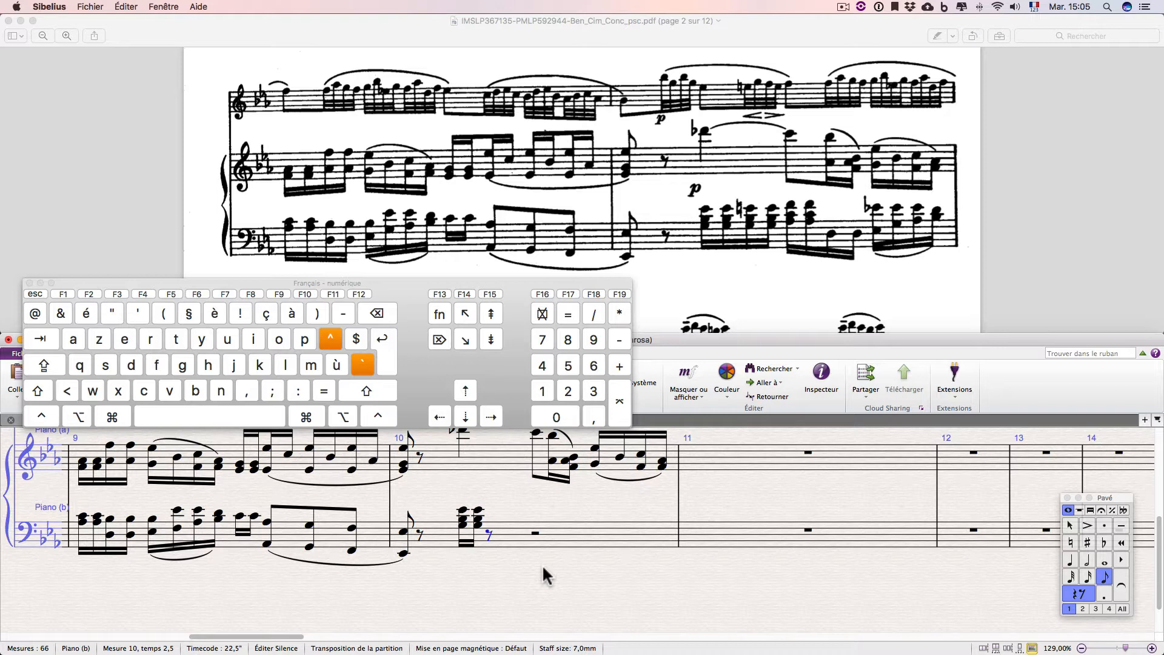
{"action": "key", "text": "n"}
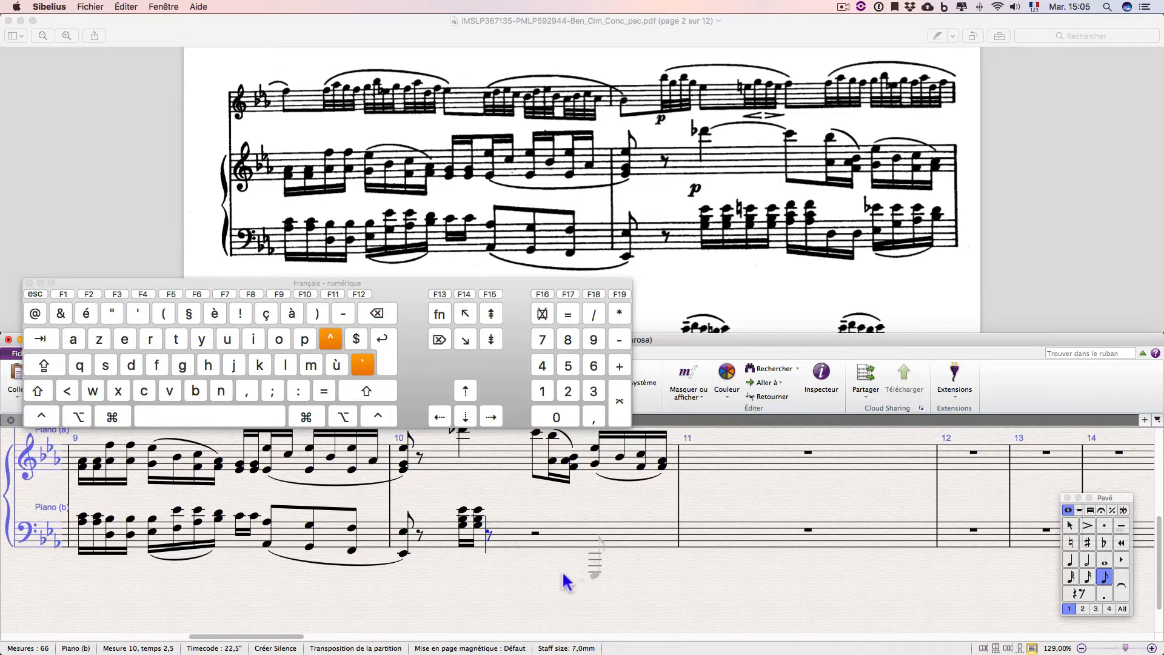
{"action": "key", "text": "2"}
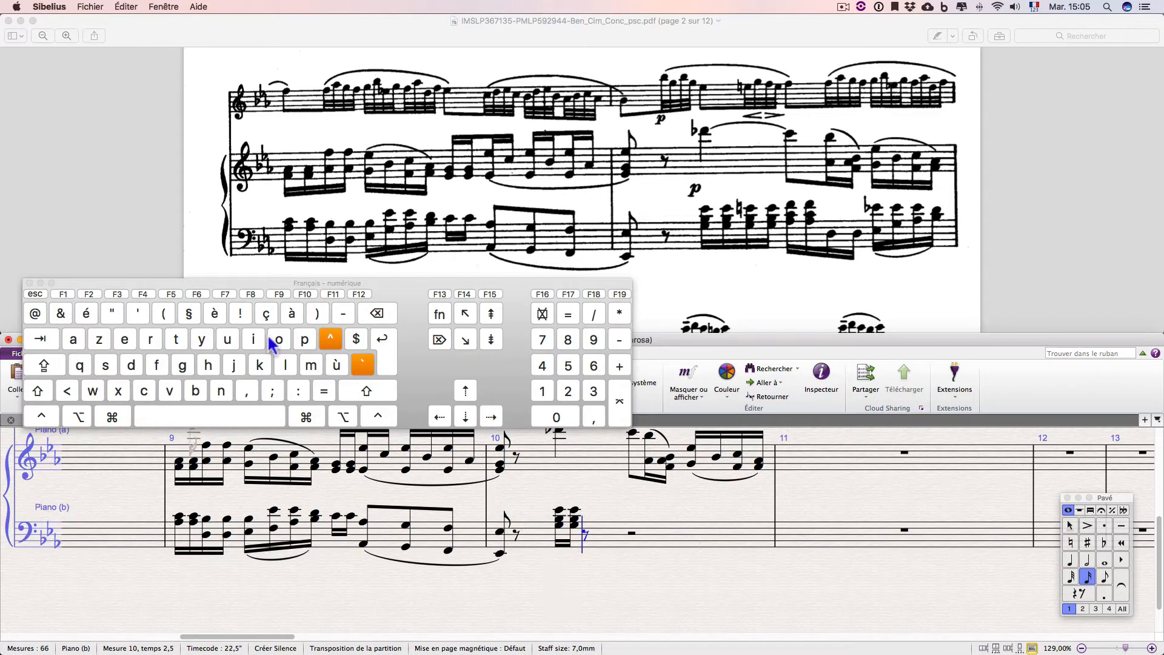
{"action": "left_click", "coordinate": [182, 366]}
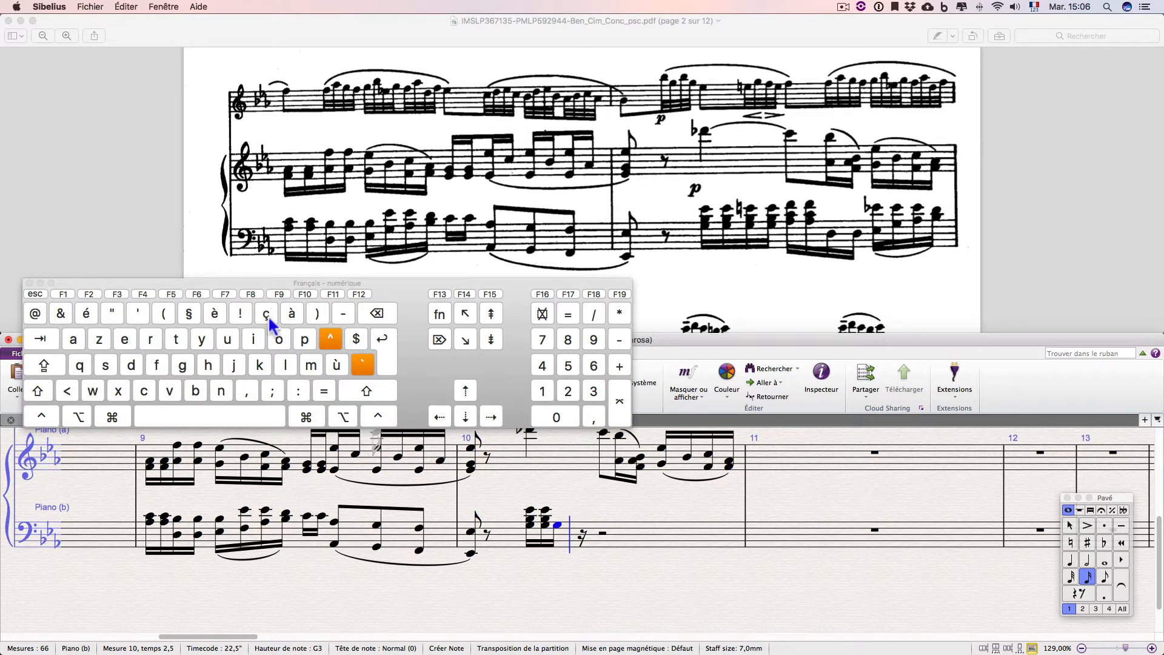
{"action": "left_click", "coordinate": [111, 316]}
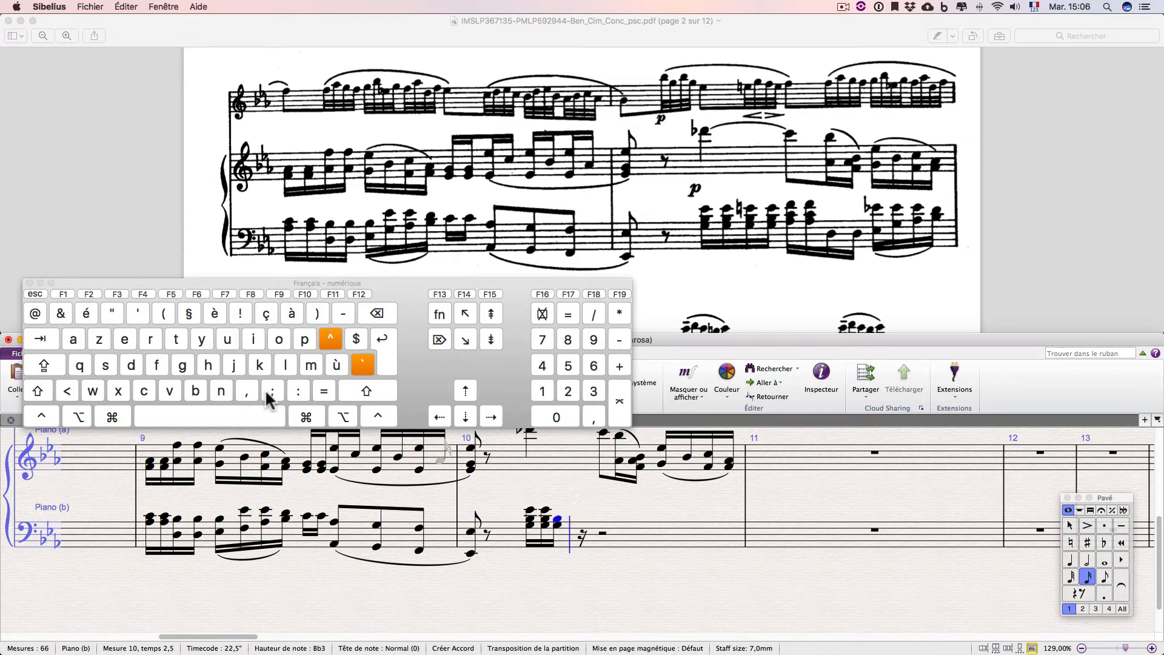
{"action": "left_click", "coordinate": [138, 316]}
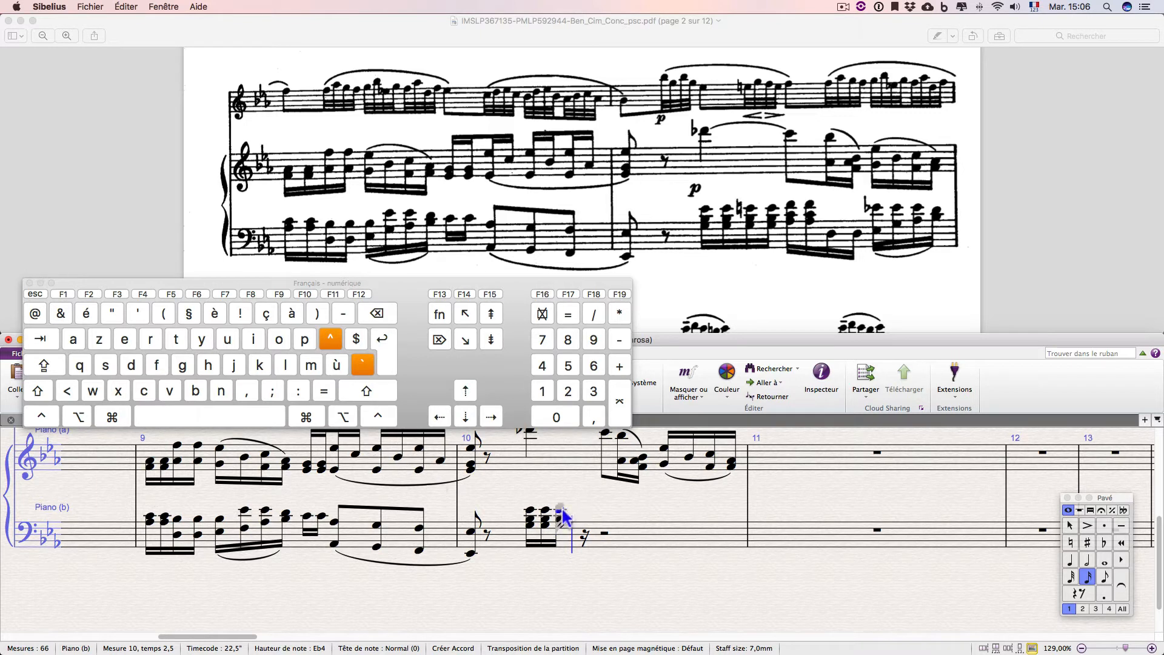
Raise the top Eb4 of the third chord chromatically to E natural.
{"action": "left_click", "coordinate": [41, 418]}
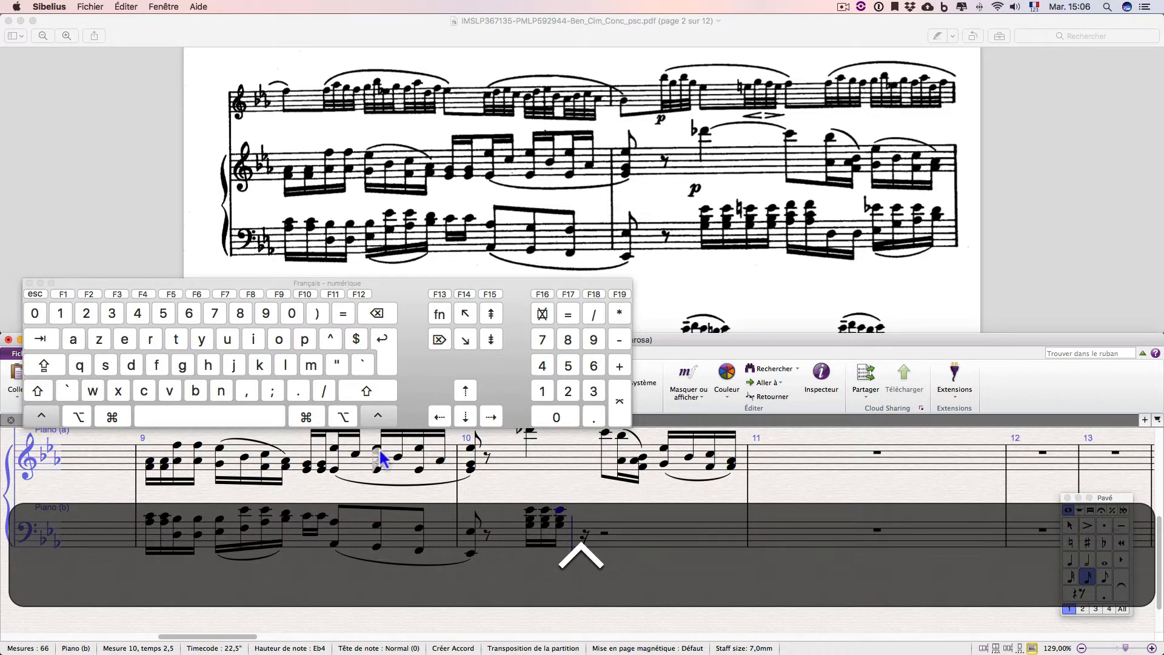
{"action": "key", "text": "ctrl+Up"}
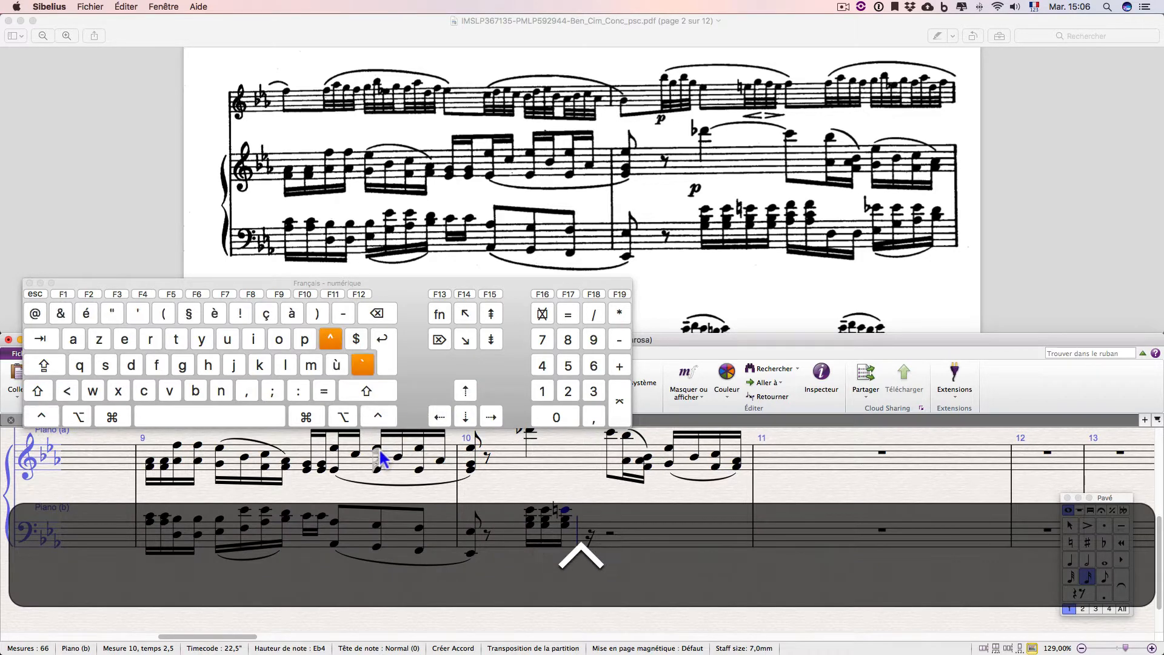
{"action": "key", "text": "ctrl+Up"}
{"action": "key", "text": "ctrl+Down"}
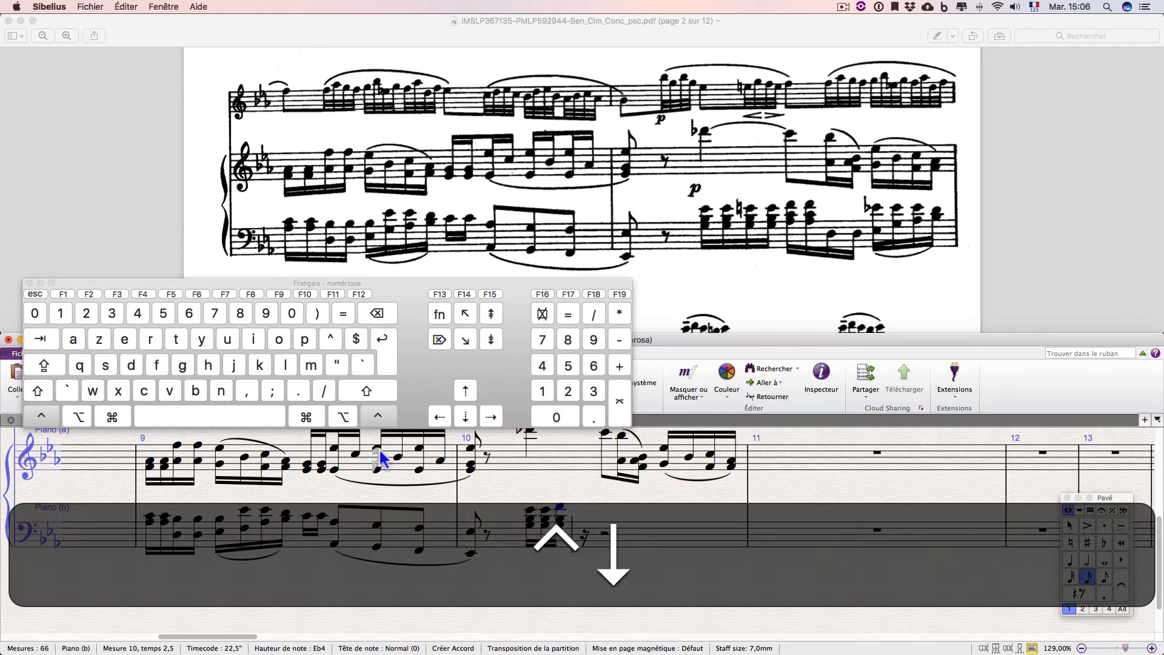
{"action": "key", "text": "ctrl+Up"}
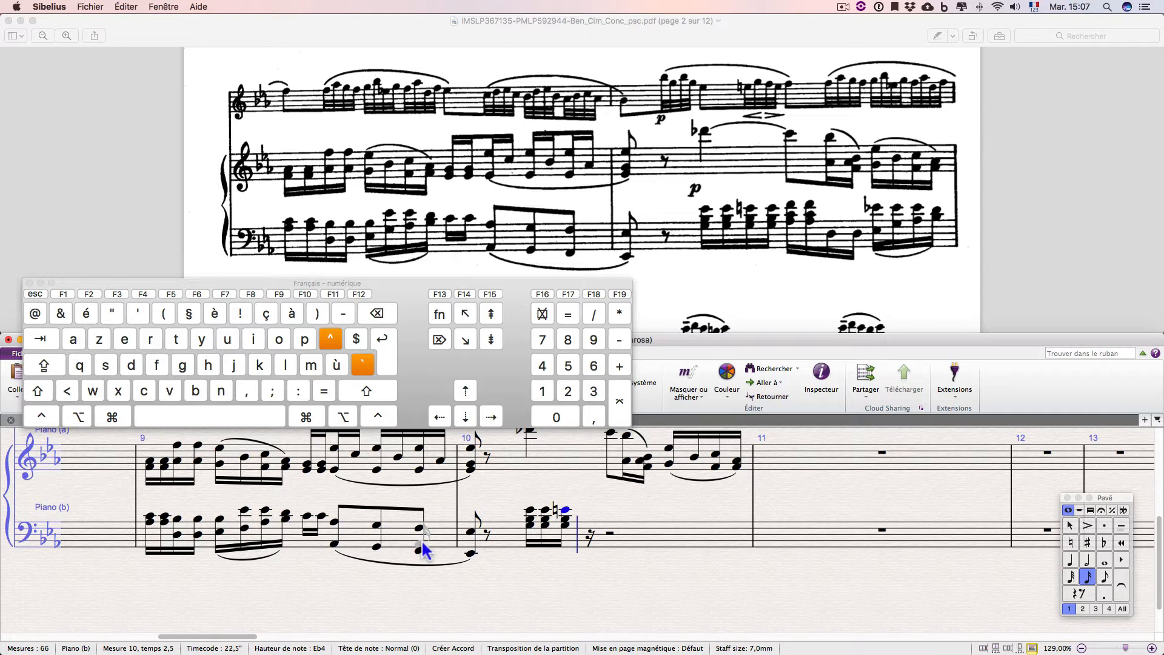
Begin the fourth sixteenth-note chord of the group with G3 and add Bb3 as a third above it.
{"action": "key", "text": "g"}
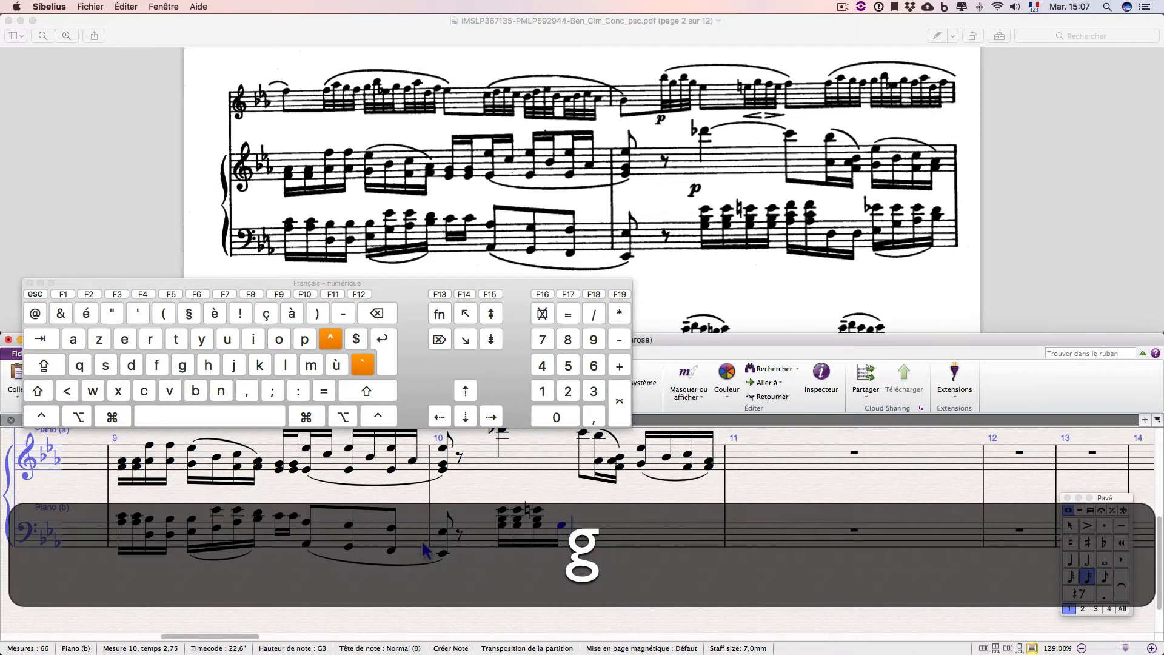
{"action": "key", "text": "b"}
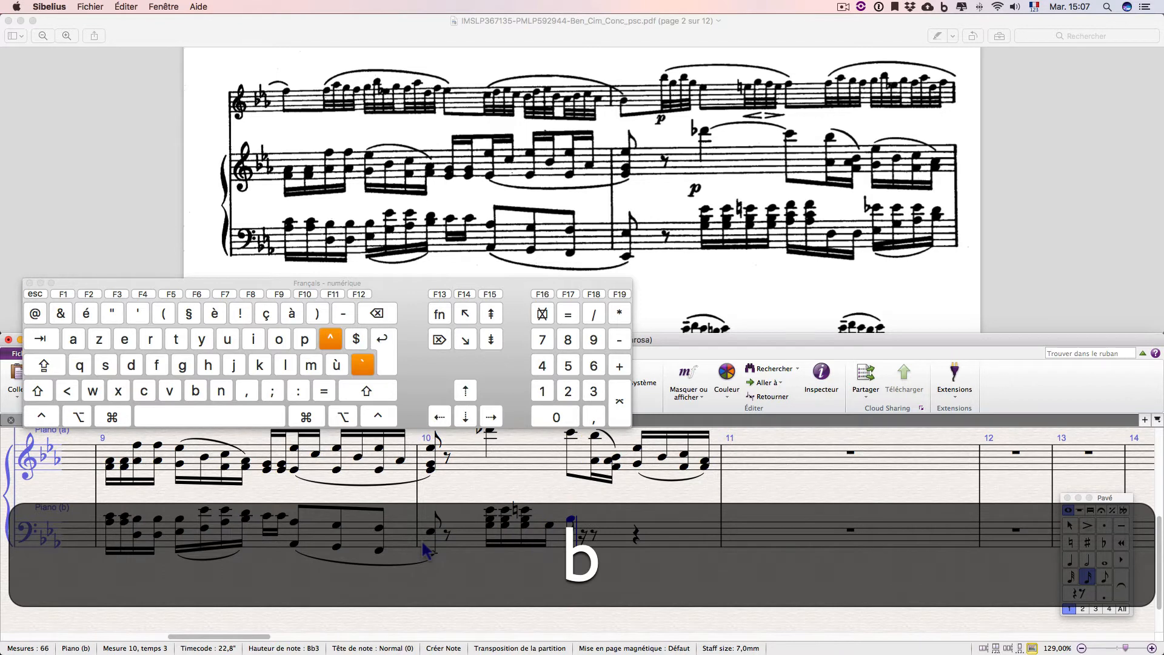
{"action": "key", "text": "super+z"}
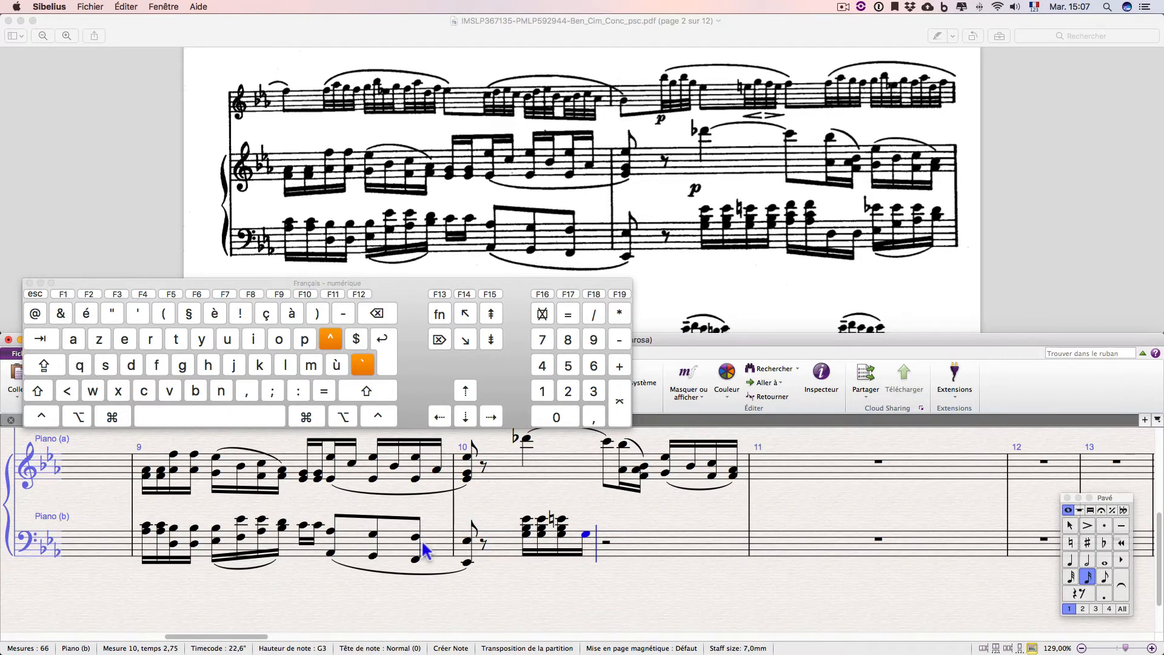
{"action": "key", "text": "3"}
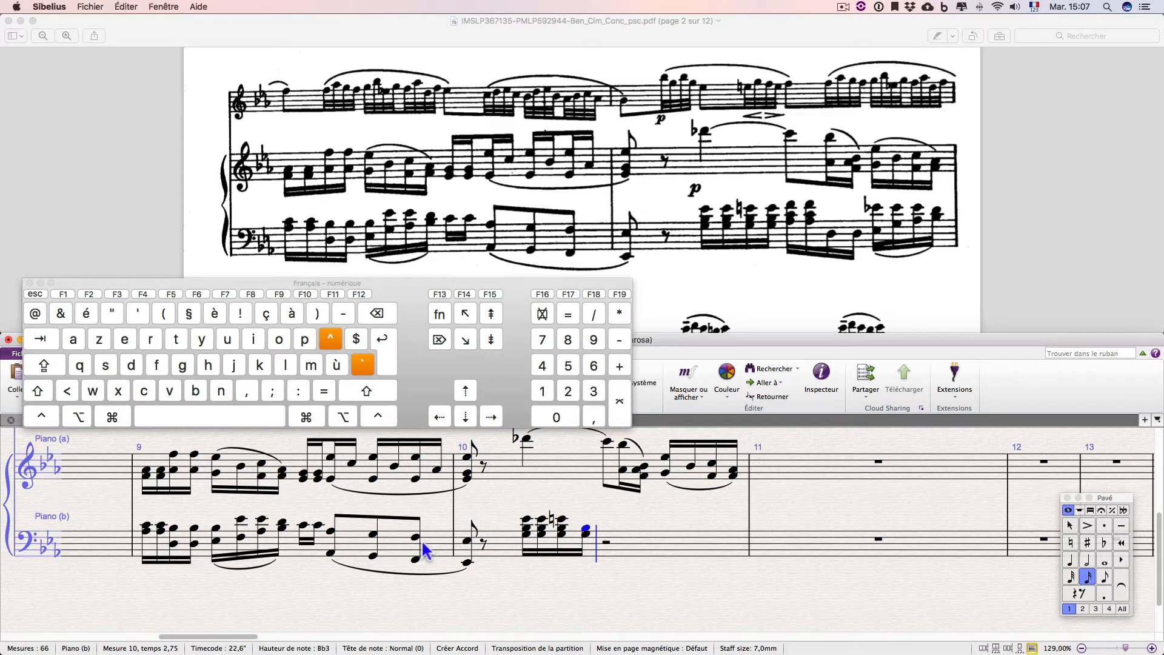
Try adding a fourth above the fourth chord's Bb3, first without an accidental and again with a natural preselected, undoing each attempt.
{"action": "key", "text": "4"}
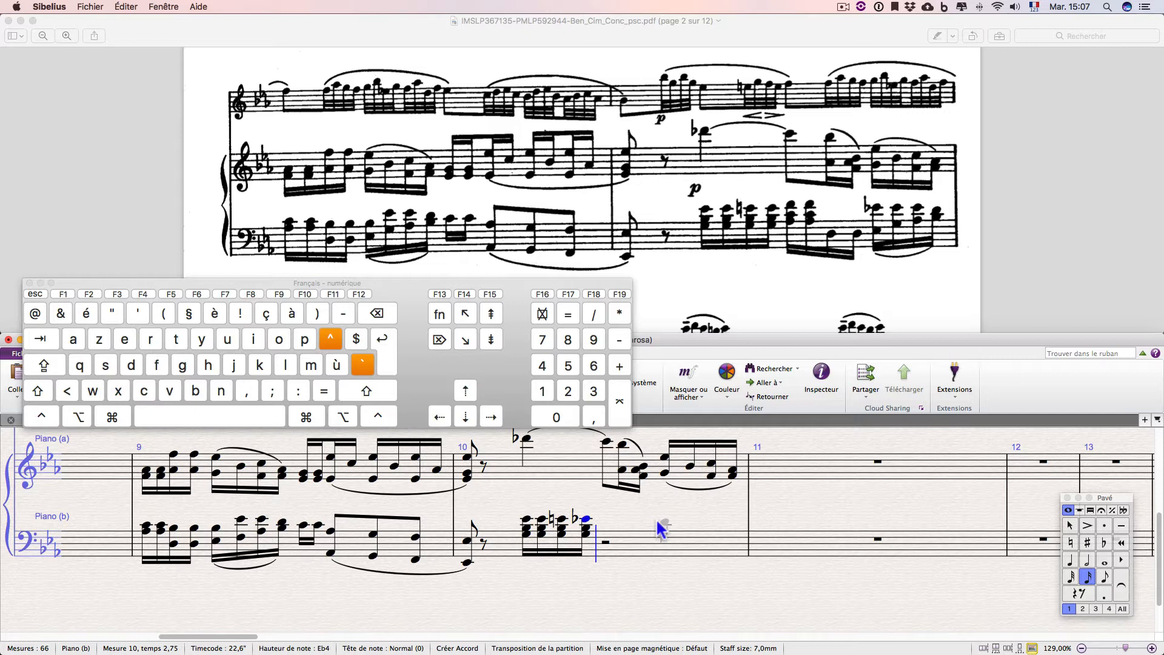
{"action": "key", "text": "super+z"}
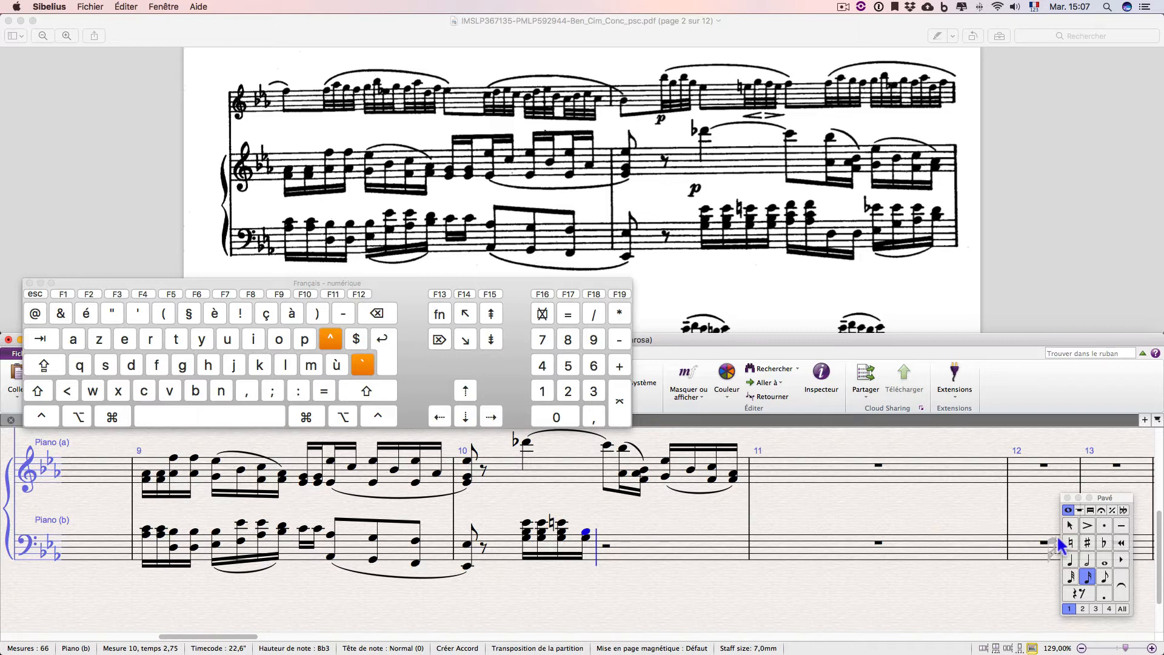
{"action": "left_click", "coordinate": [1069, 542]}
{"action": "key", "text": "apostrophe"}
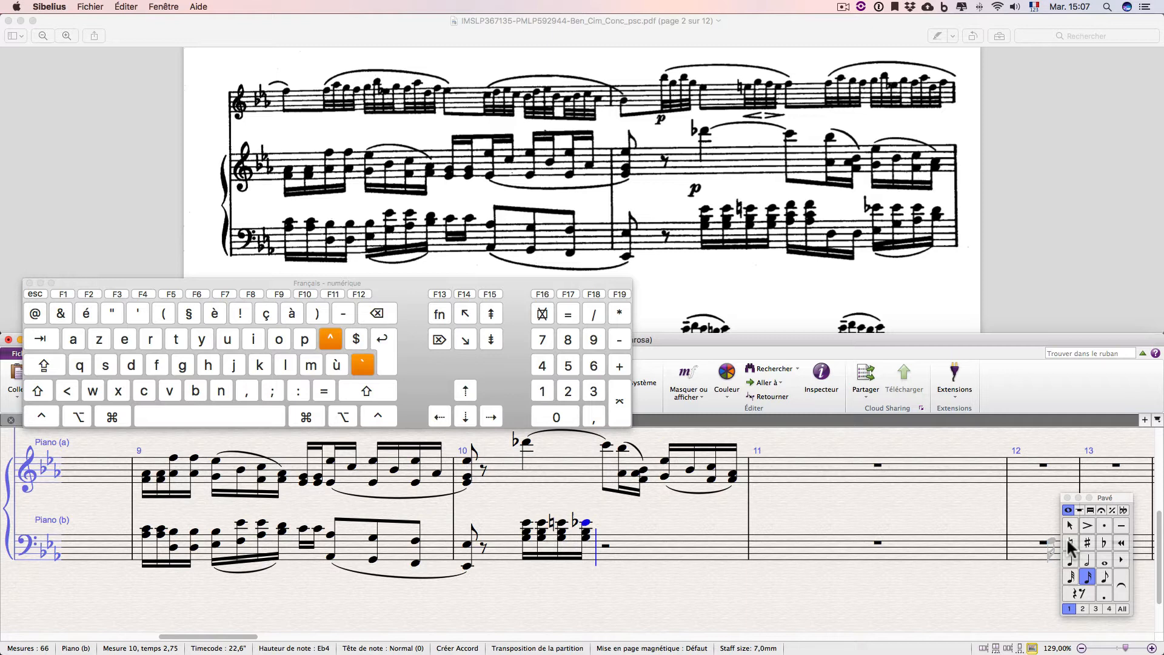
{"action": "key", "text": "super+z"}
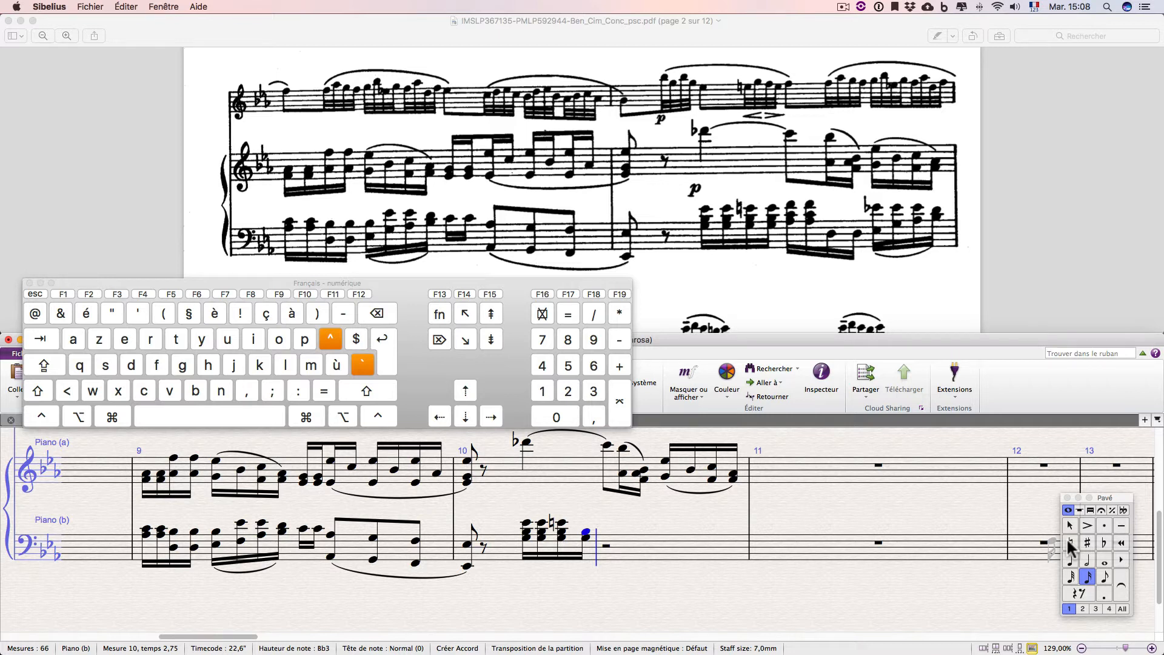
Add a fourth above the fourth chord's Bb3 with a sharp preselected to produce E natural 4.
{"action": "left_click", "coordinate": [1087, 544]}
{"action": "key", "text": "apostrophe"}
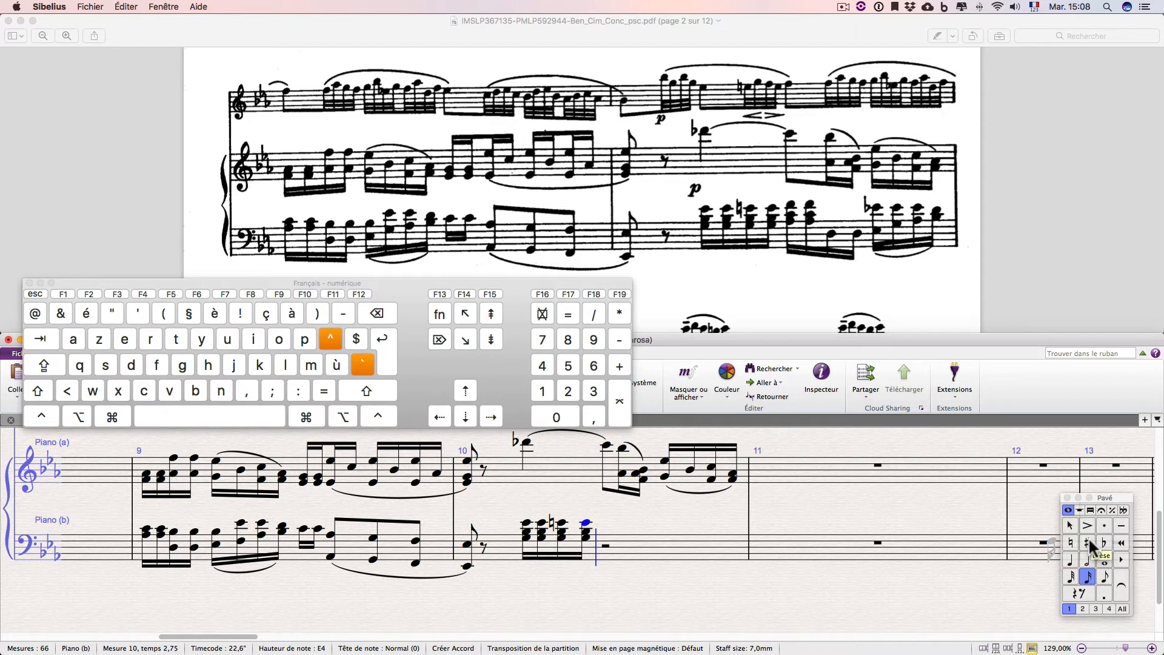
Try a sixteenth-note chord on beat 3 of bar 10: G3, a third above it, and a fourth above that with a flat preselected.
{"action": "key", "text": "g"}
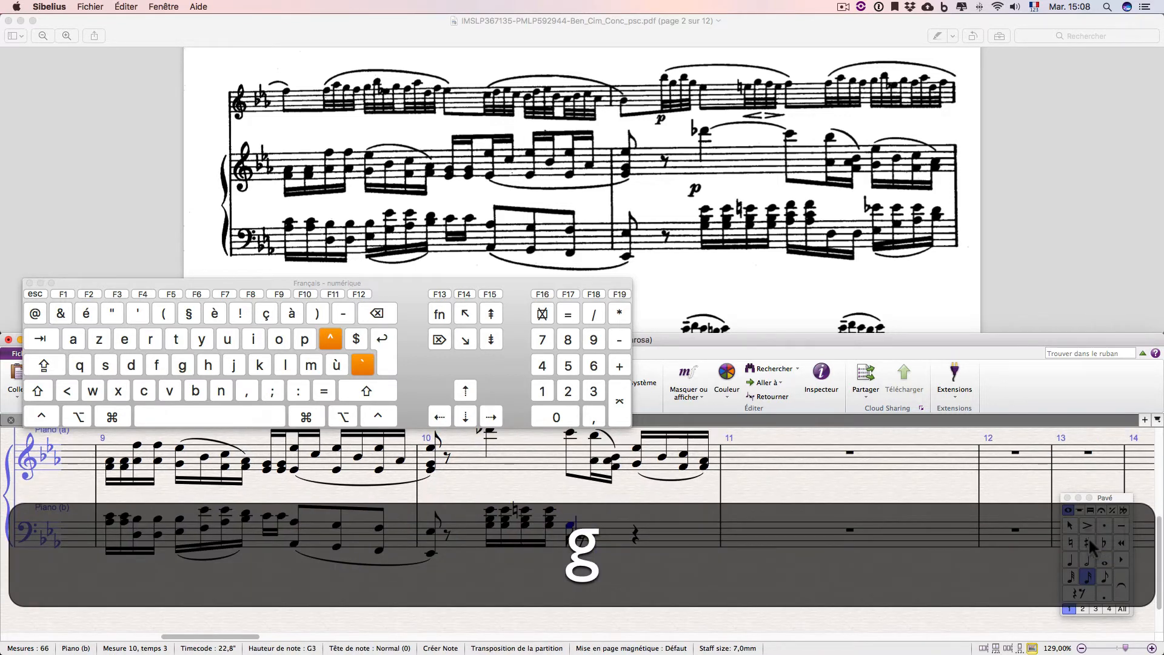
{"action": "key", "text": "quotedbl"}
{"action": "left_click", "coordinate": [1108, 542]}
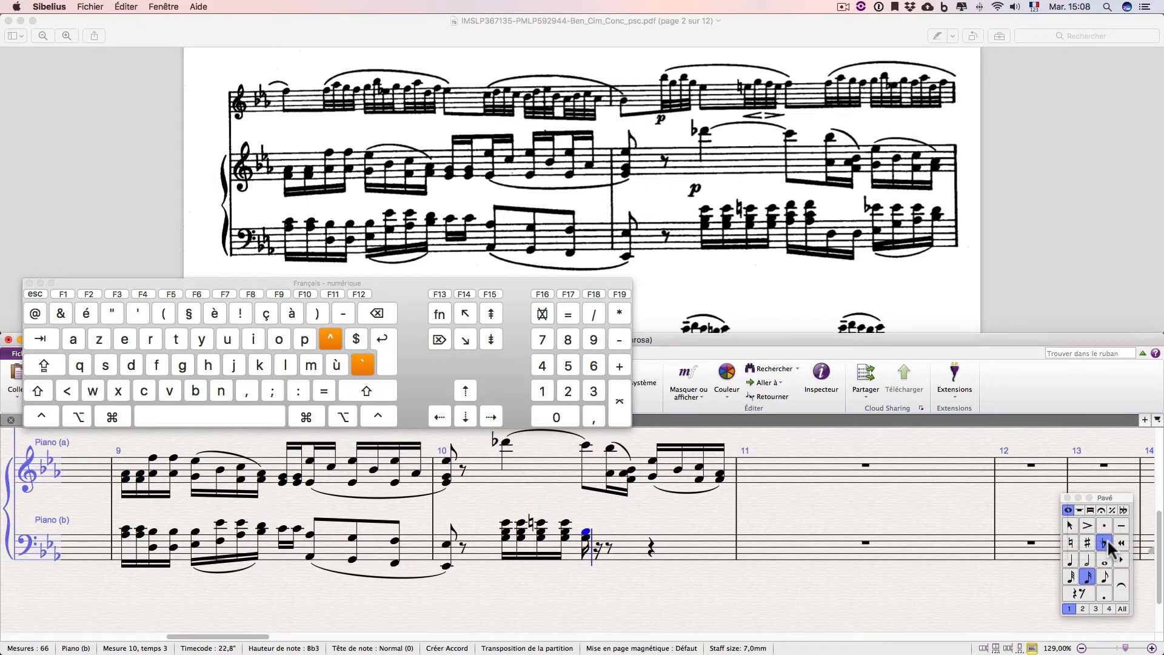
{"action": "key", "text": "apostrophe"}
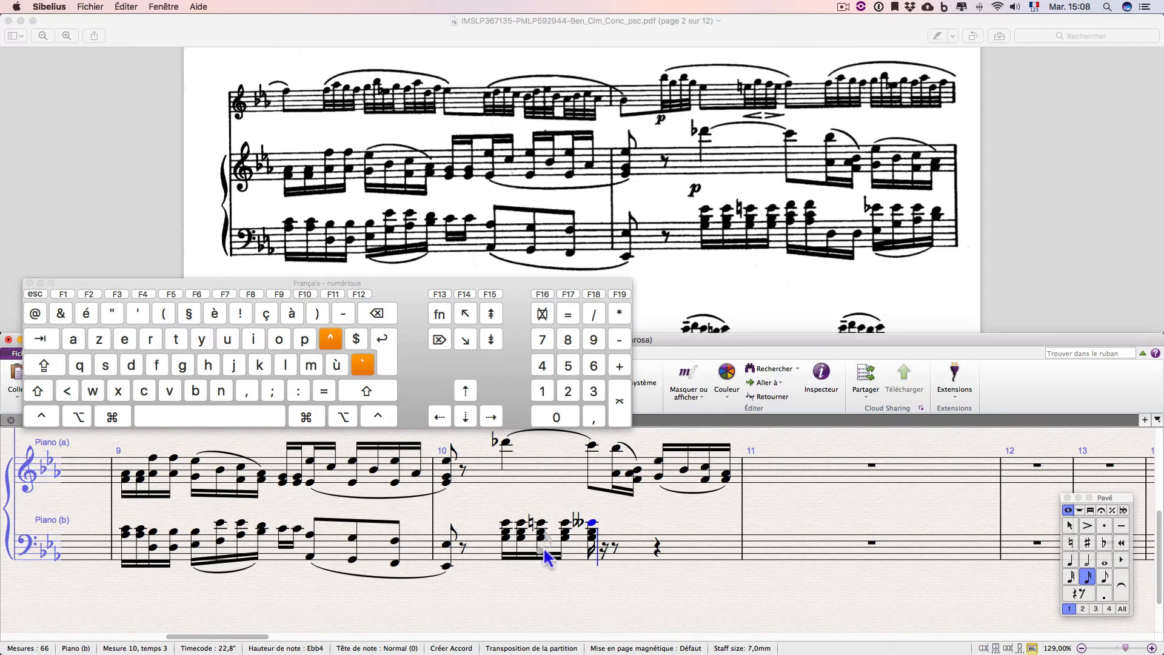
Enter another sixteenth-note chord of G3, Bb3 and Eb4 after it, and delete both new chords.
{"action": "key", "text": "g"}
{"action": "key", "text": "apostrophe"}
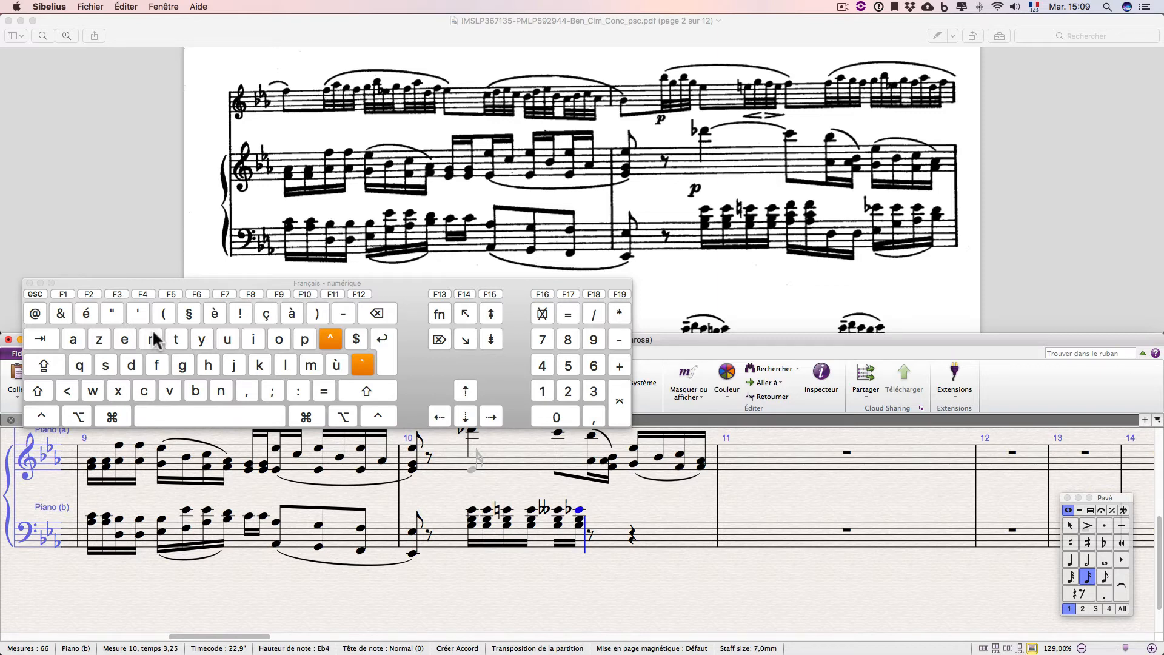
{"action": "key", "text": "shift+Left"}
{"action": "key", "text": "shift+BackSpace"}
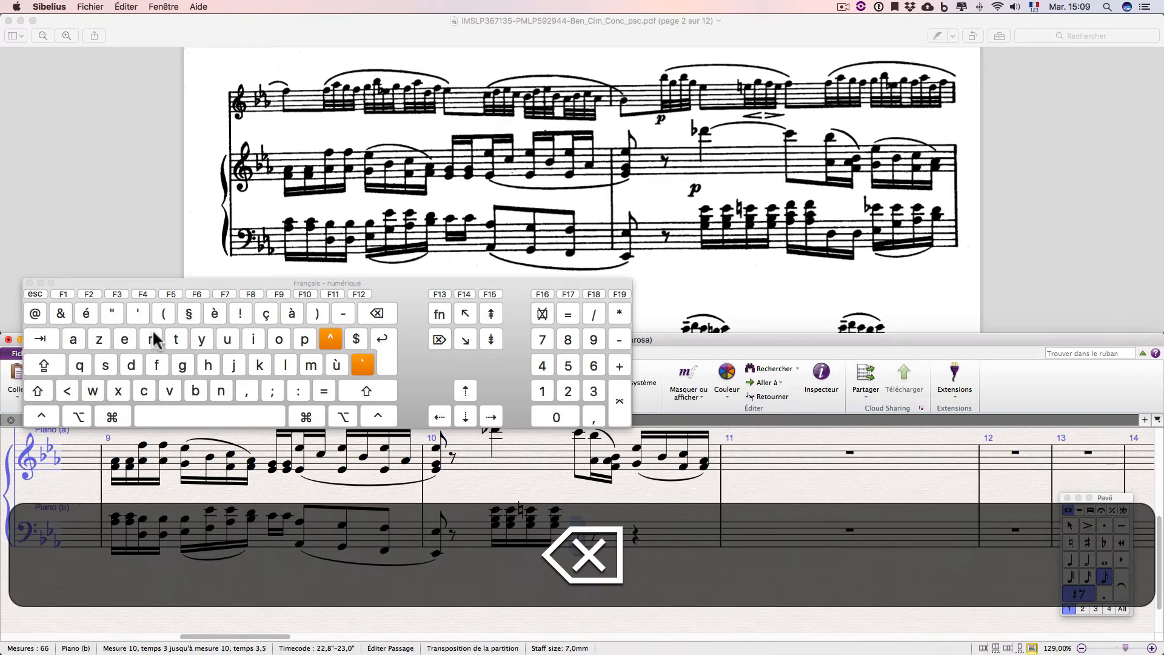
Place a sixteenth-note F4 on beat 3 of bar 10 in the Piano (b) staff.
{"action": "key", "text": "Right"}
{"action": "key", "text": "n"}
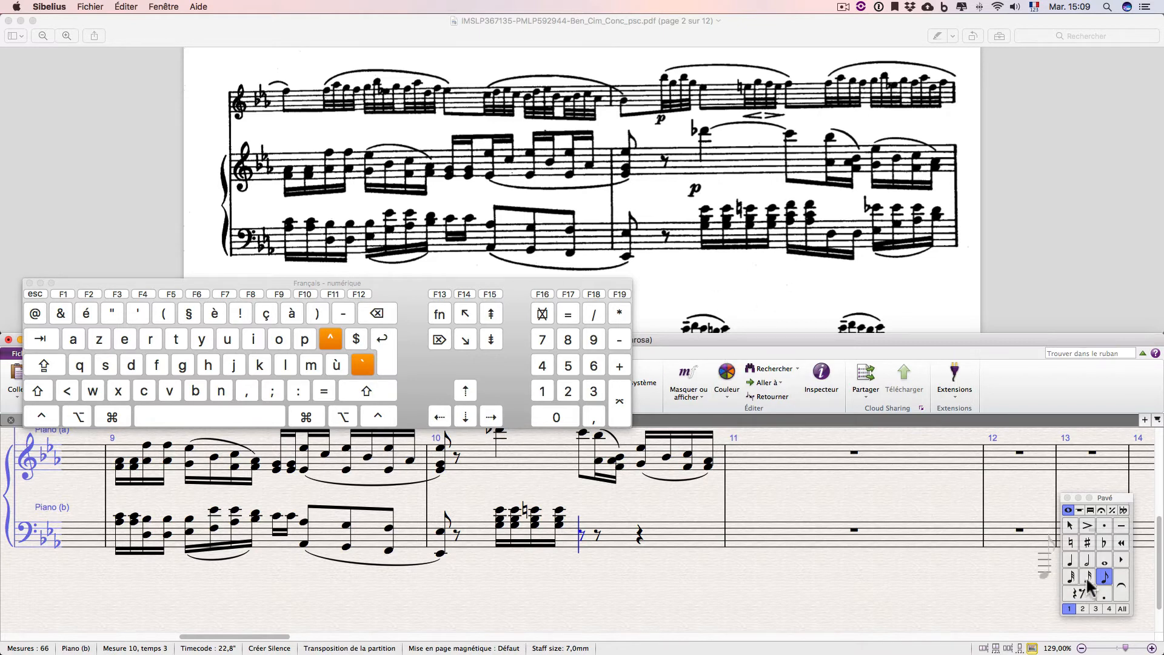
{"action": "left_click", "coordinate": [582, 508]}
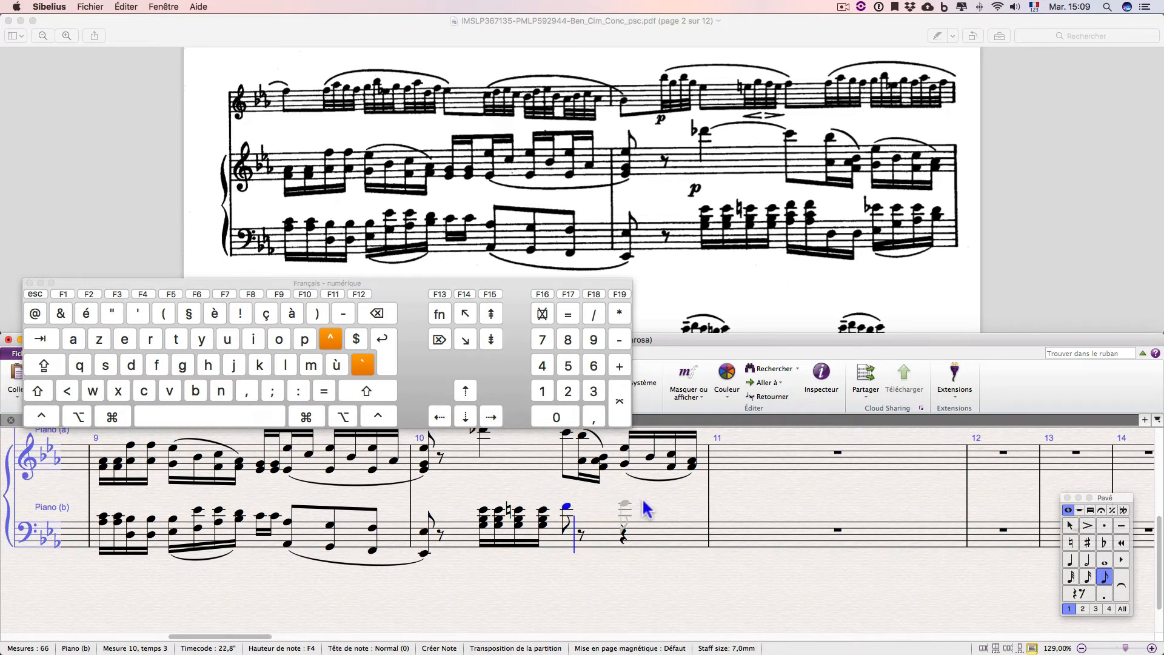
{"action": "key", "text": "super+z"}
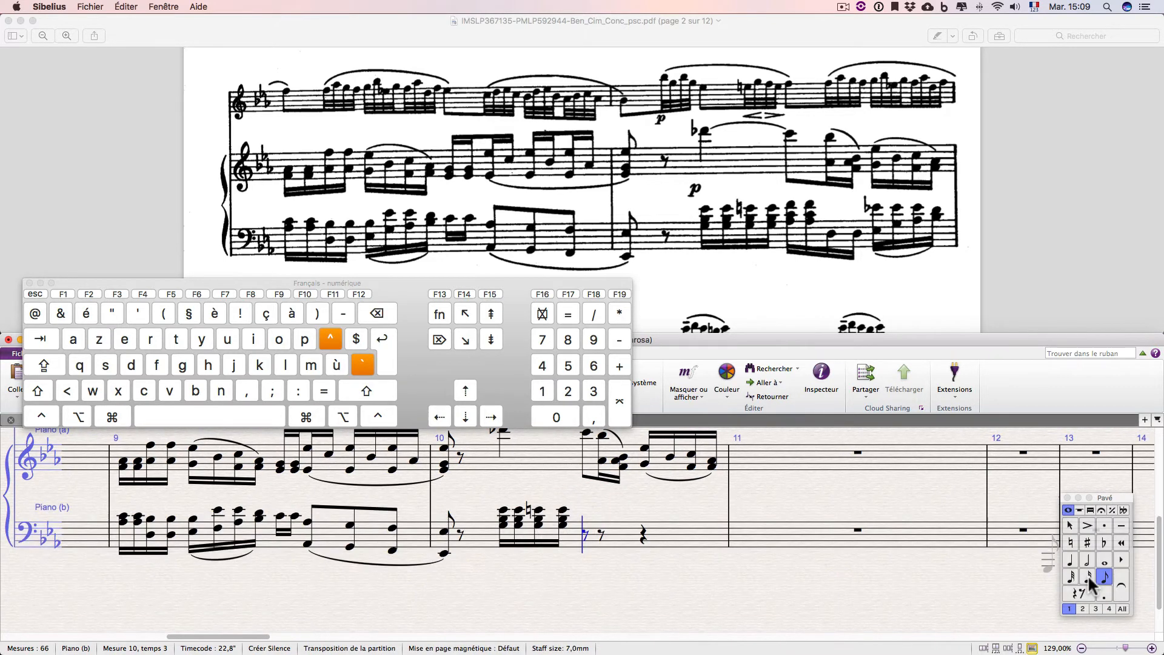
{"action": "left_click", "coordinate": [1088, 577]}
{"action": "left_click", "coordinate": [582, 508]}
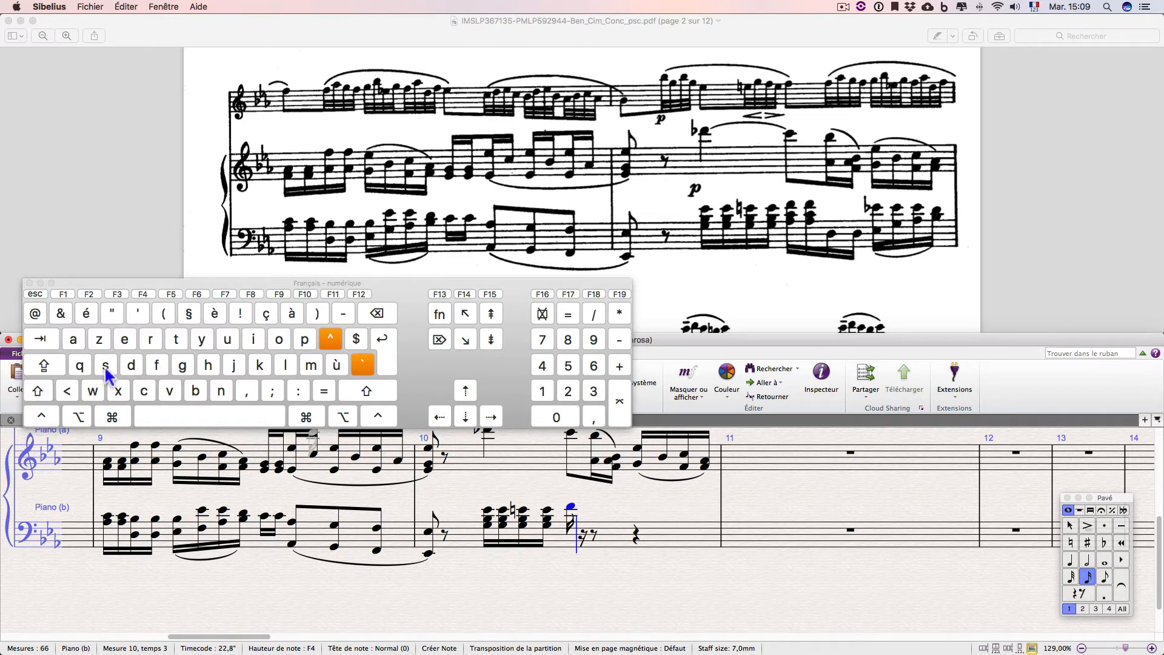
Build the chord downward from the F4 by adding a fourth below (C4) and a third below that (Ab3).
{"action": "key", "text": "shift"}
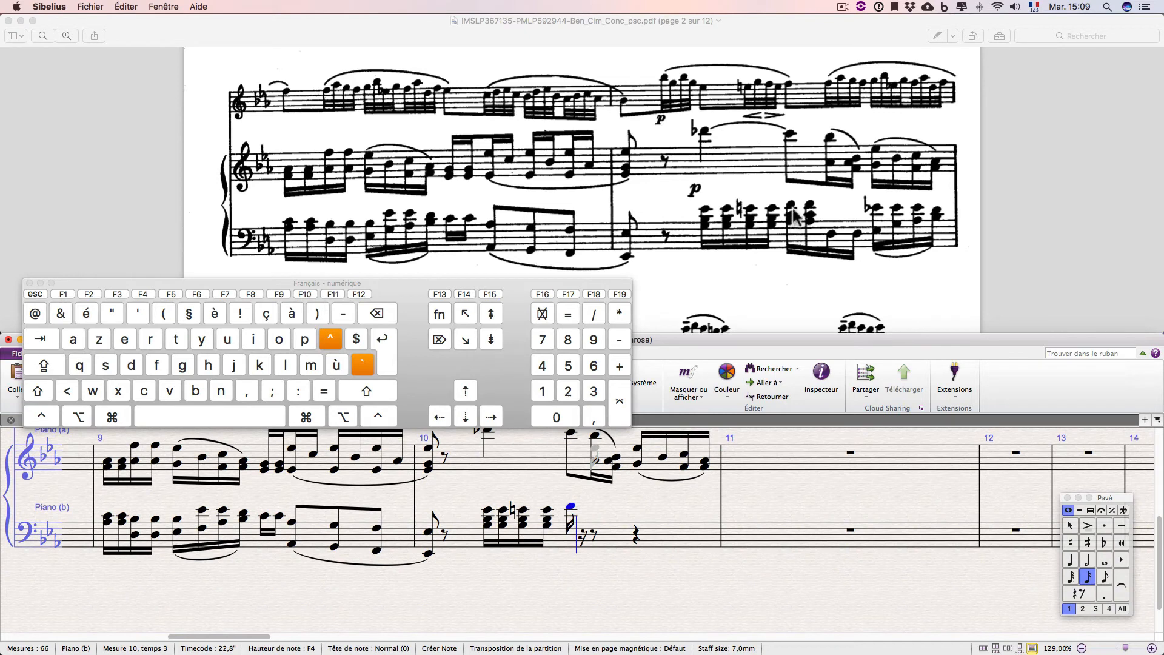
{"action": "key", "text": "shift"}
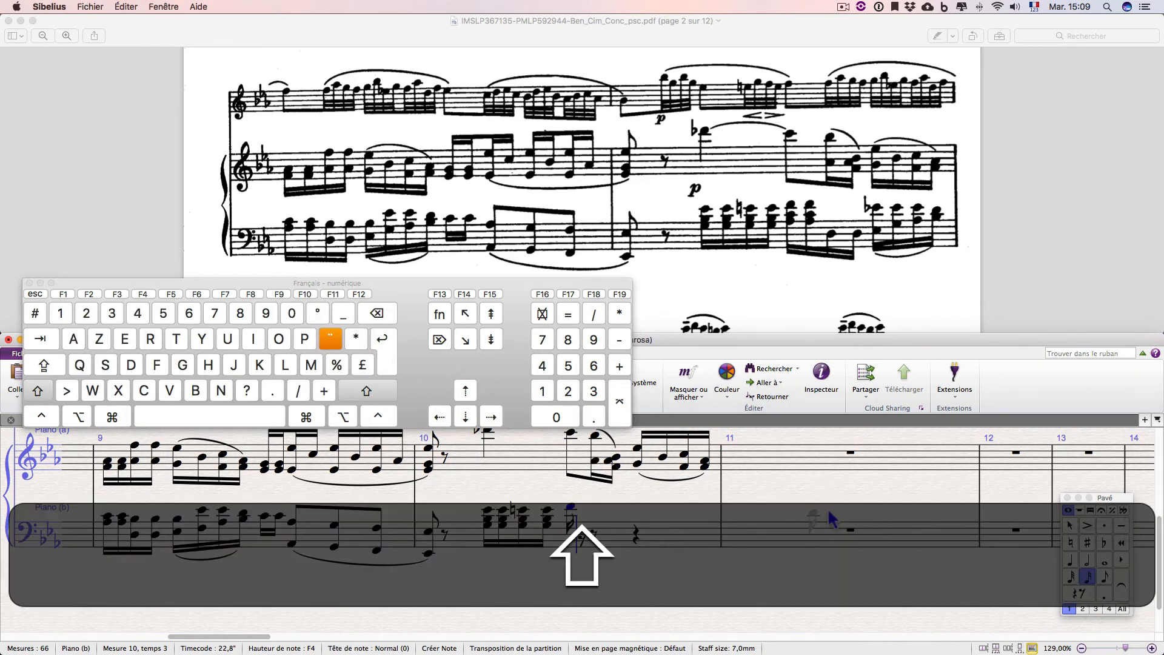
{"action": "key", "text": "shift+4"}
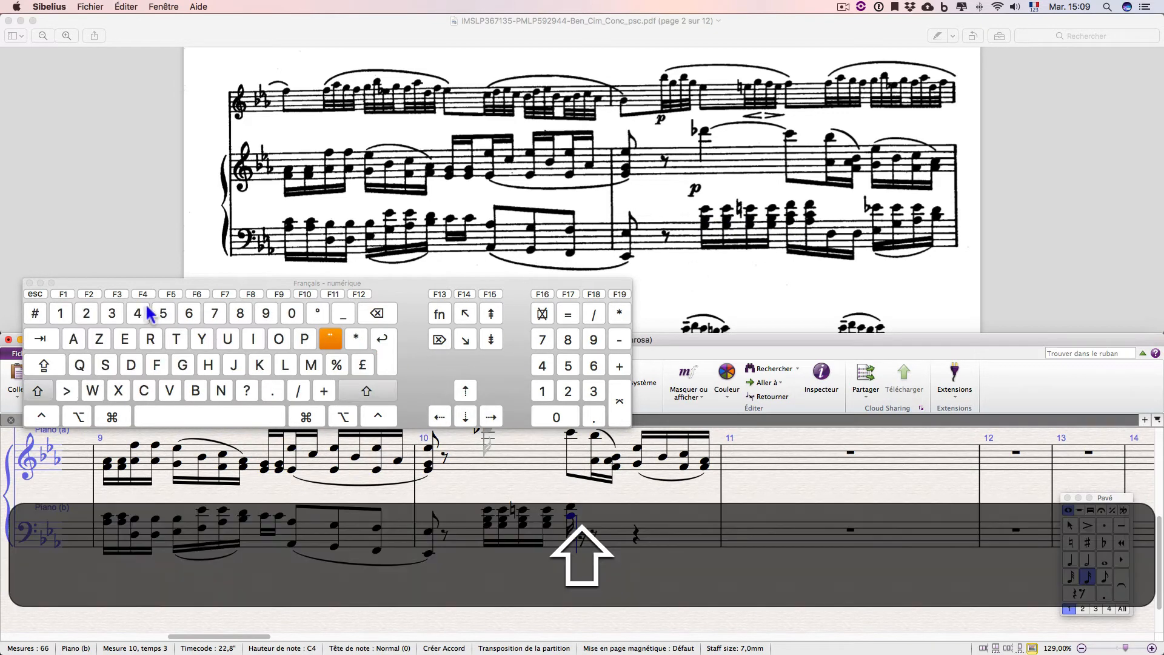
{"action": "key", "text": "shift+3"}
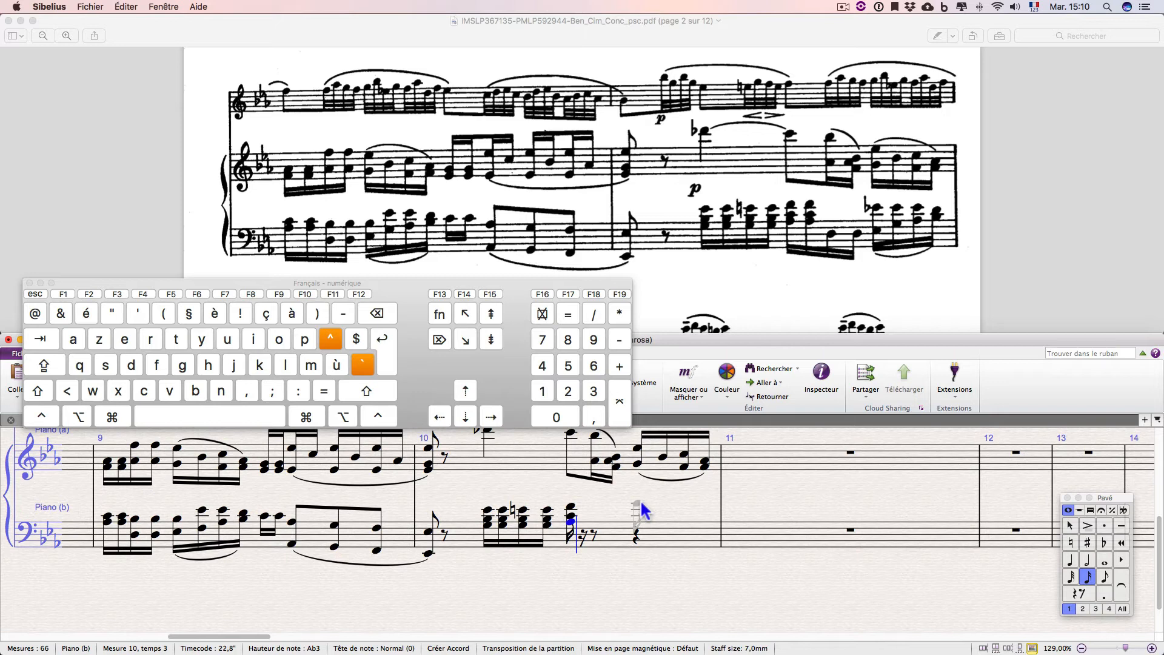
Enter Ab3 as the second sixteenth of beat 3 and add C4 and F4 above it by note name.
{"action": "key", "text": "a"}
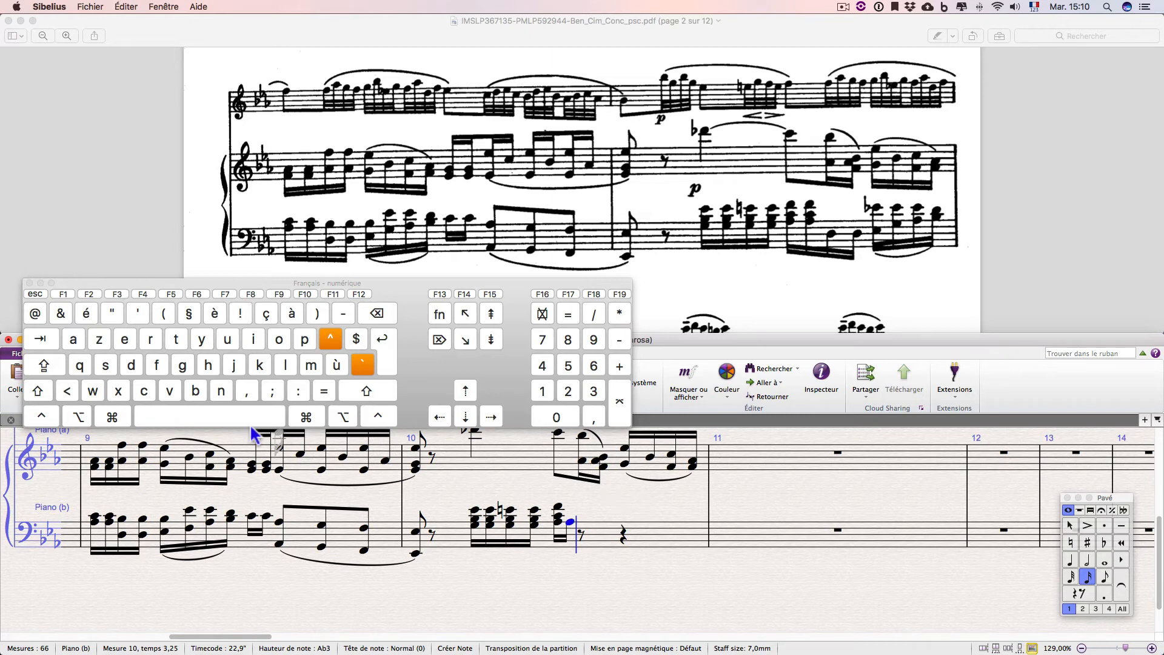
{"action": "key", "text": "shift"}
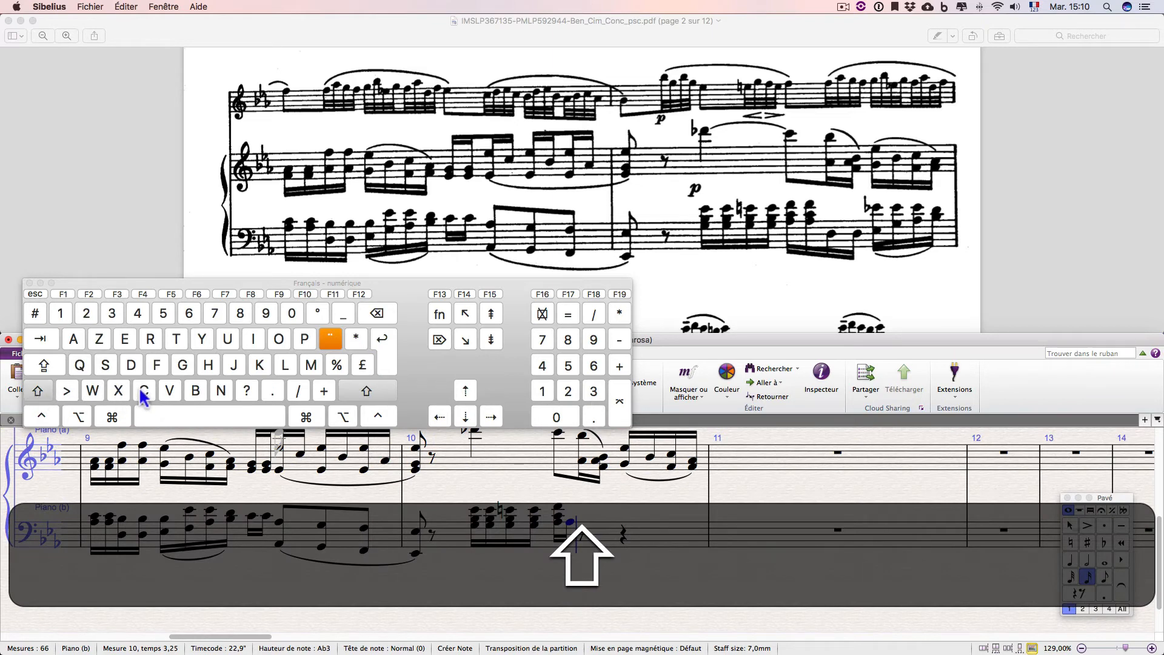
{"action": "key", "text": "shift+c"}
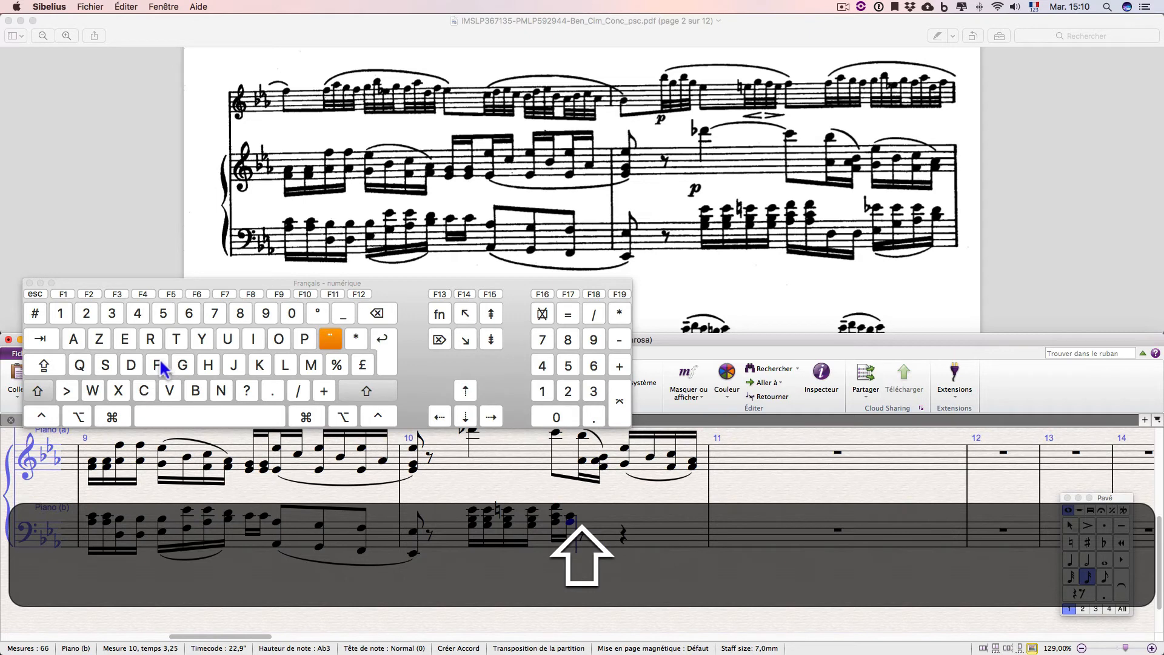
{"action": "key", "text": "shift+f"}
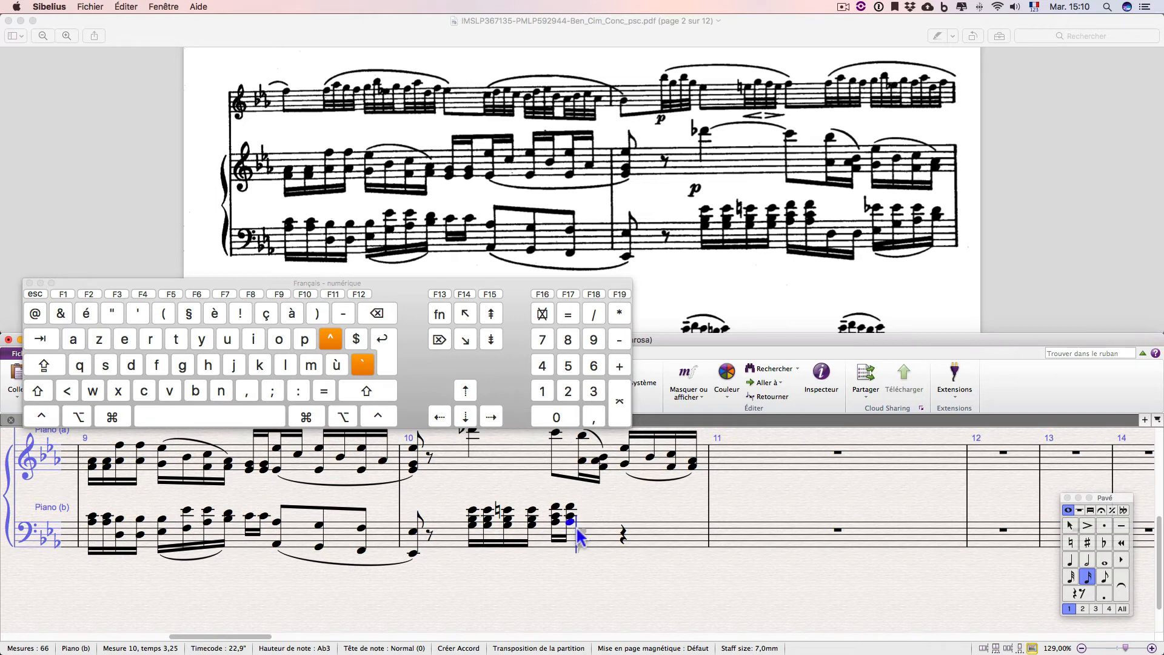
Undo the F4 added to the second chord and add F again by note name with a sharp preselected, producing F#4.
{"action": "key", "text": "super+z"}
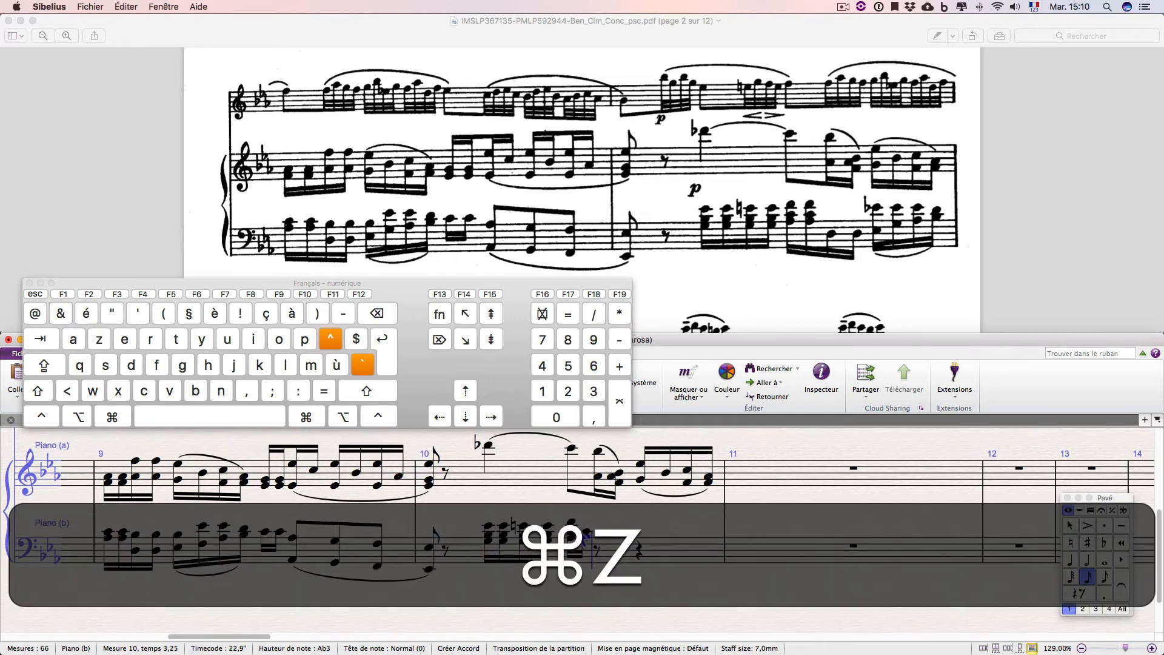
{"action": "left_click", "coordinate": [1089, 543]}
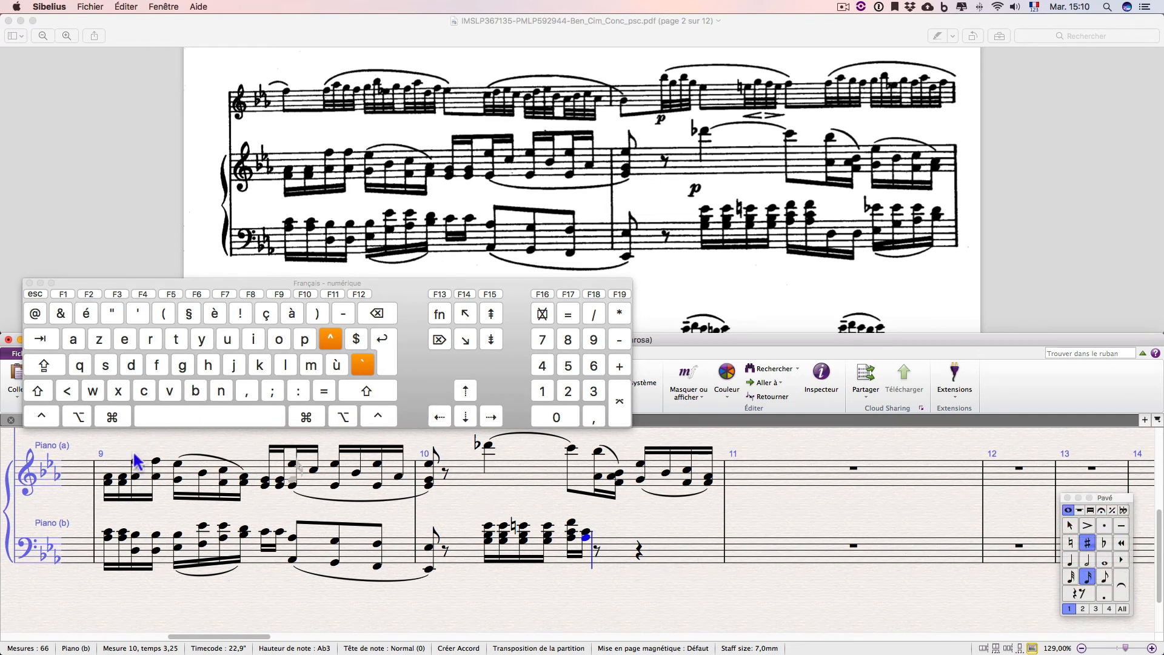
{"action": "key", "text": "shift"}
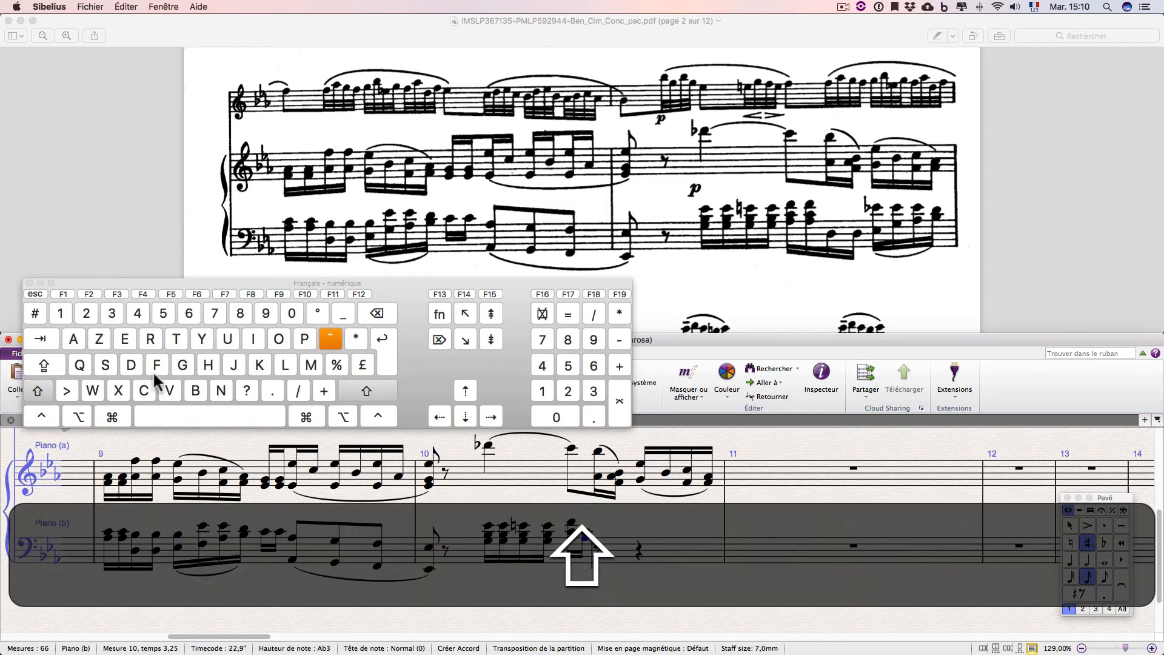
{"action": "key", "text": "shift+f"}
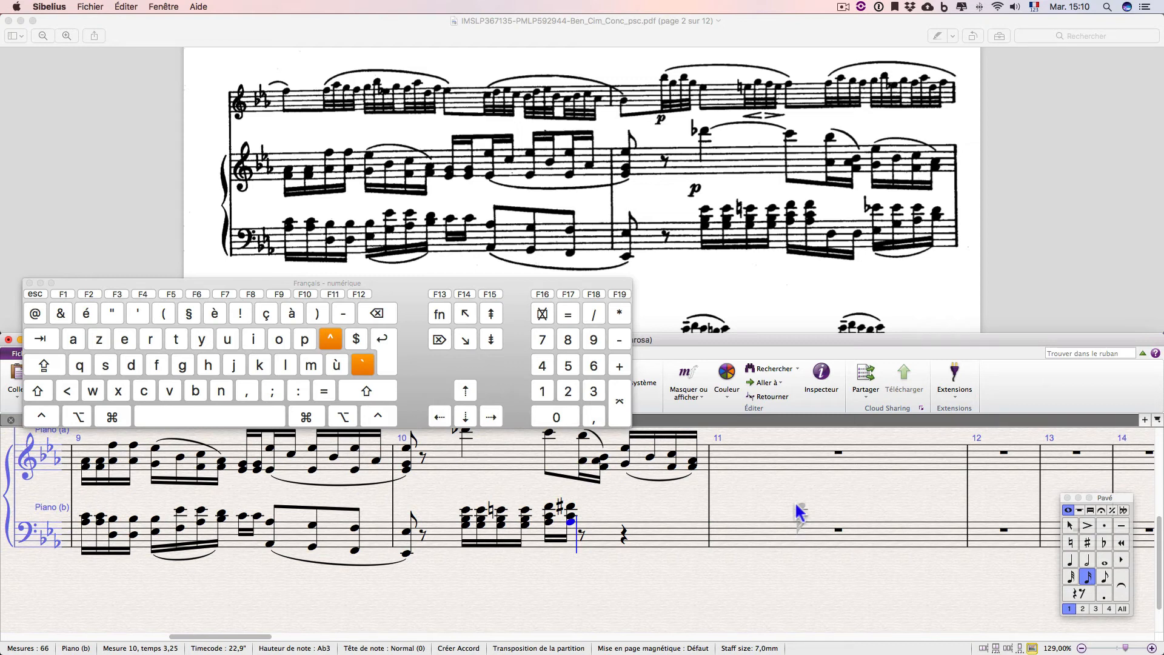
Select the second chord's top F#4 by stepping through the chord's notes, and lower it chromatically to F4.
{"action": "key", "text": "alt"}
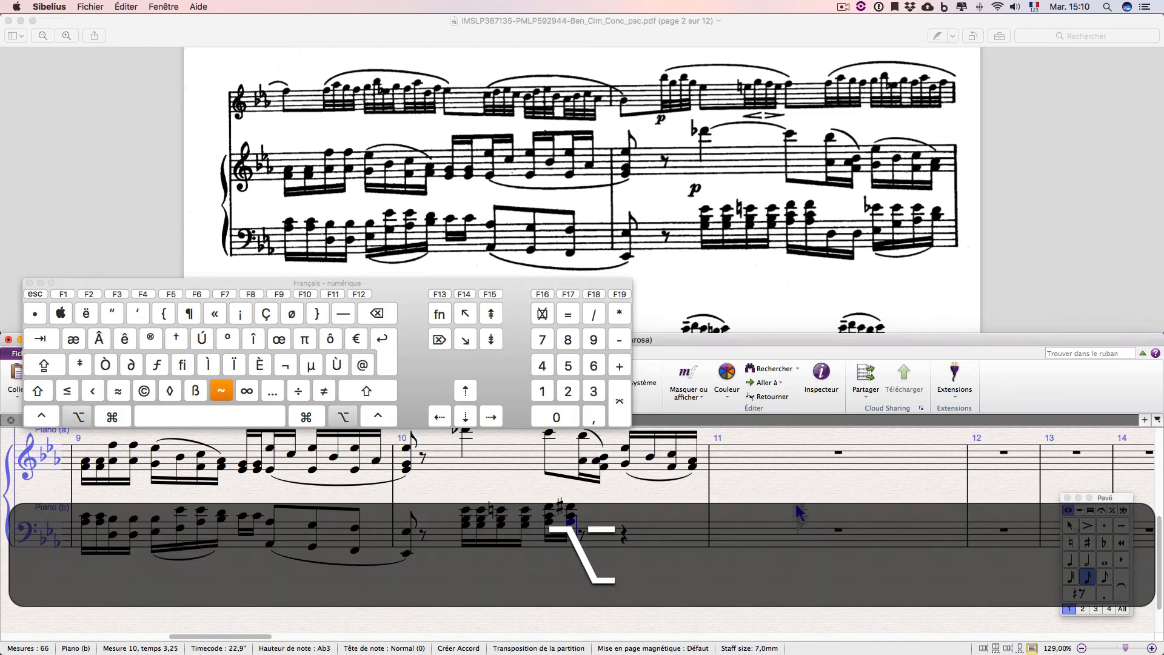
{"action": "key", "text": "alt+Up"}
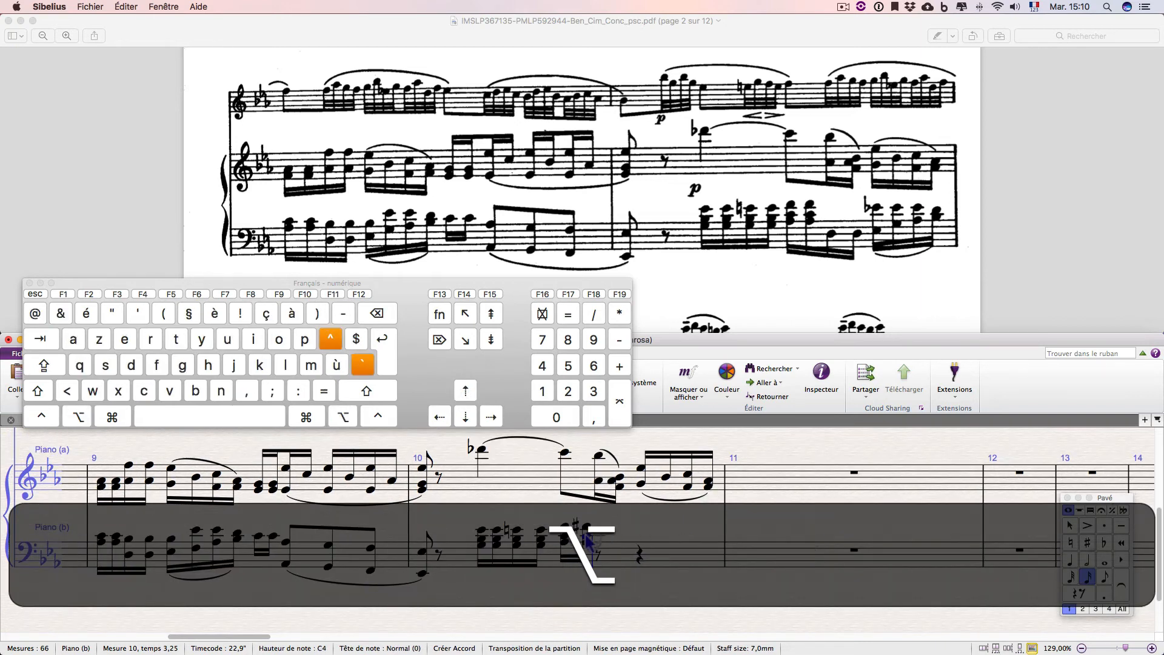
{"action": "key", "text": "alt"}
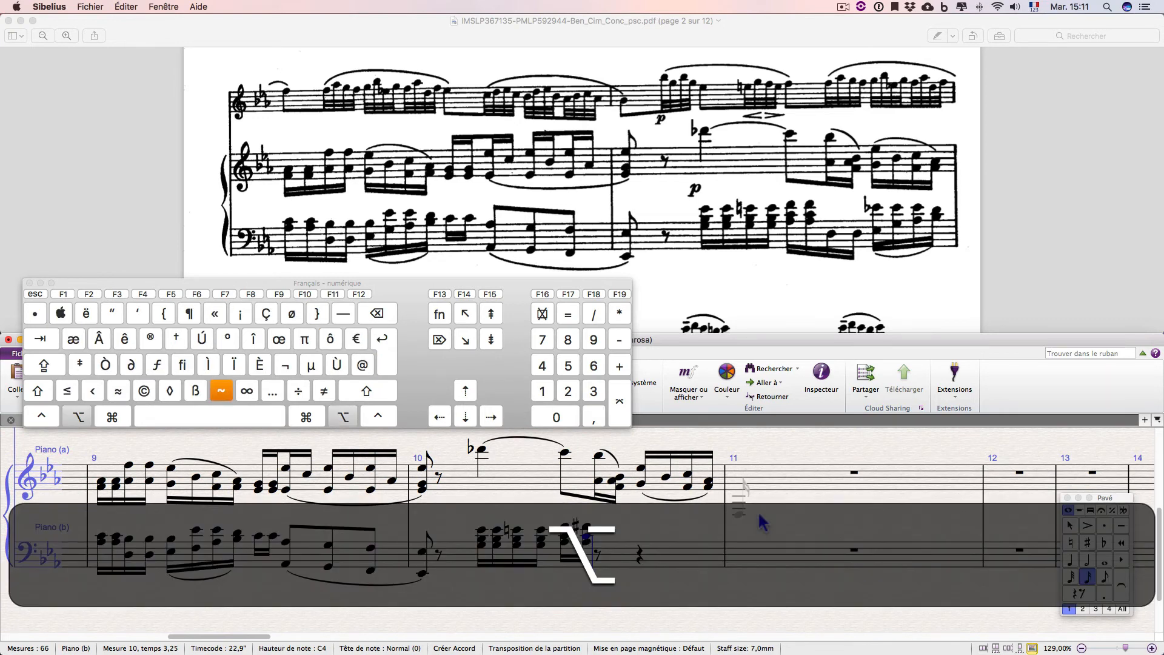
{"action": "key", "text": "alt+Down"}
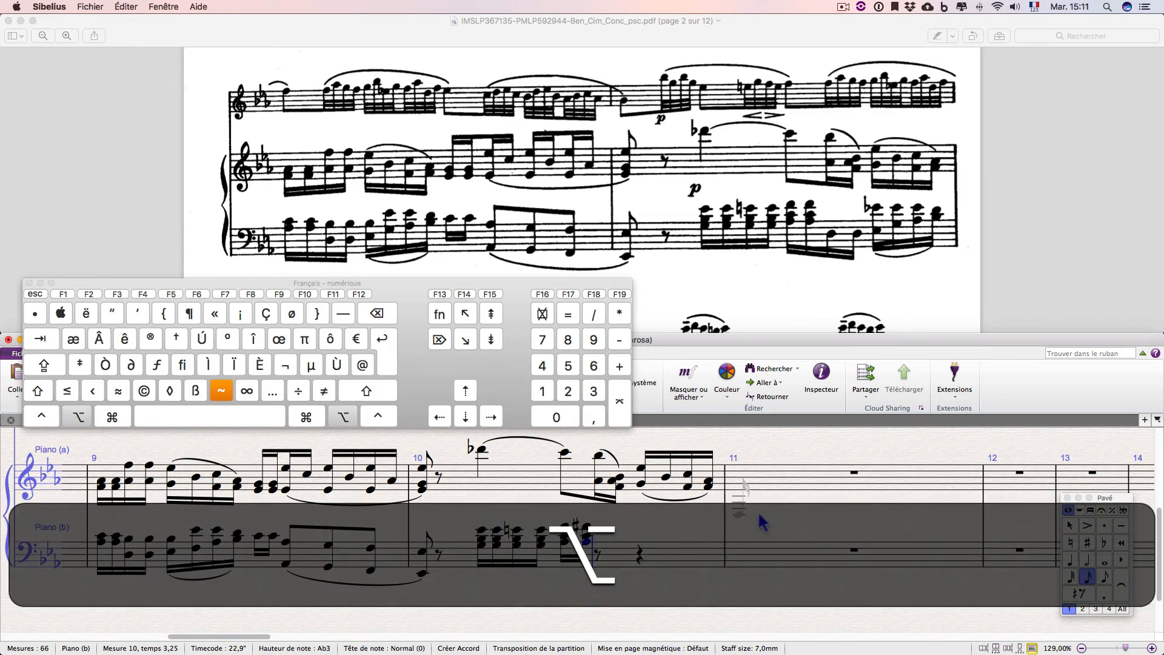
{"action": "key", "text": "alt+Up"}
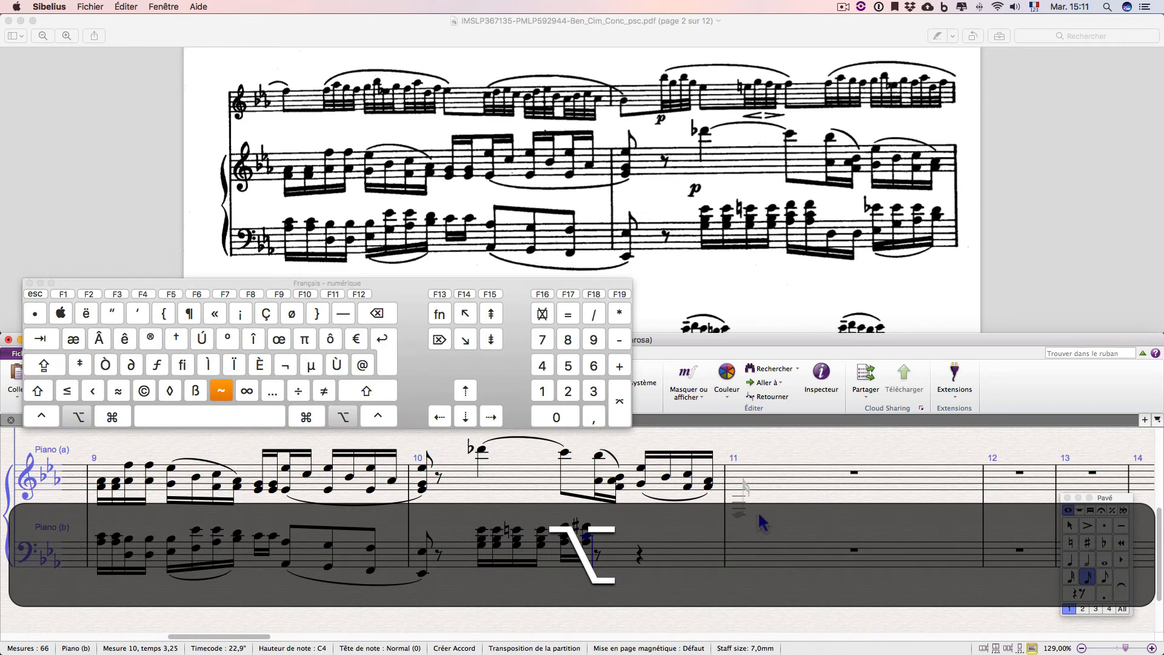
{"action": "key", "text": "alt+Up"}
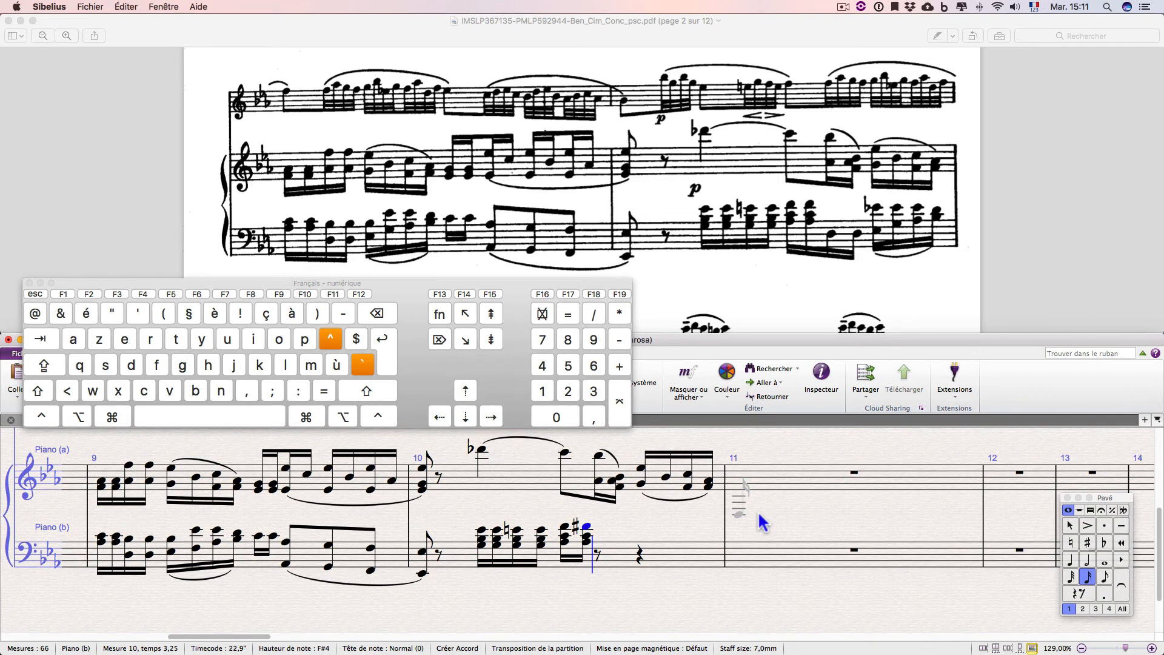
{"action": "key", "text": "ctrl"}
{"action": "key", "text": "ctrl+Down"}
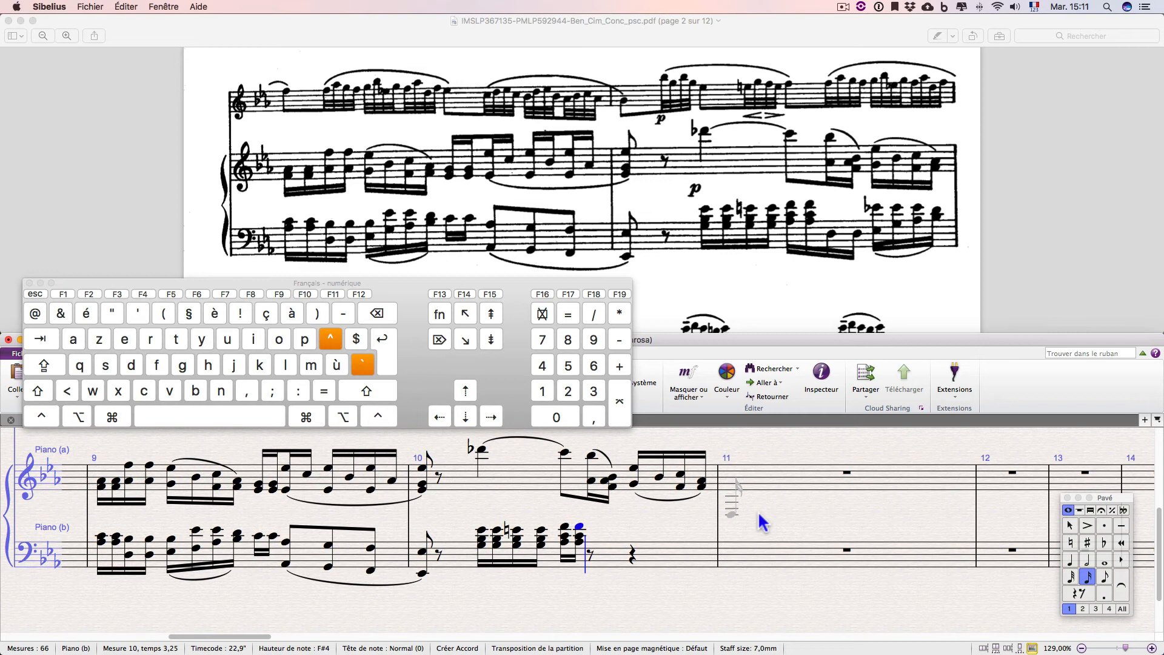
Step between the notes of the second chord and try shifting its top F4 up and down chromatically.
{"action": "key", "text": "alt"}
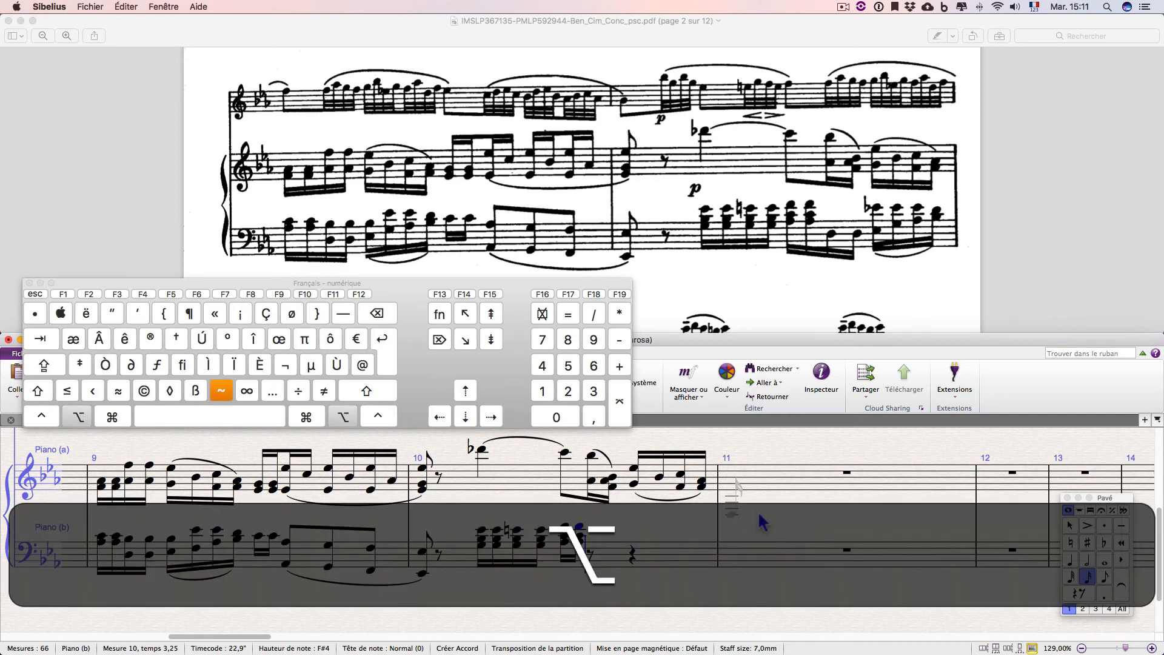
{"action": "key", "text": "alt+Down"}
{"action": "key", "text": "alt+Up"}
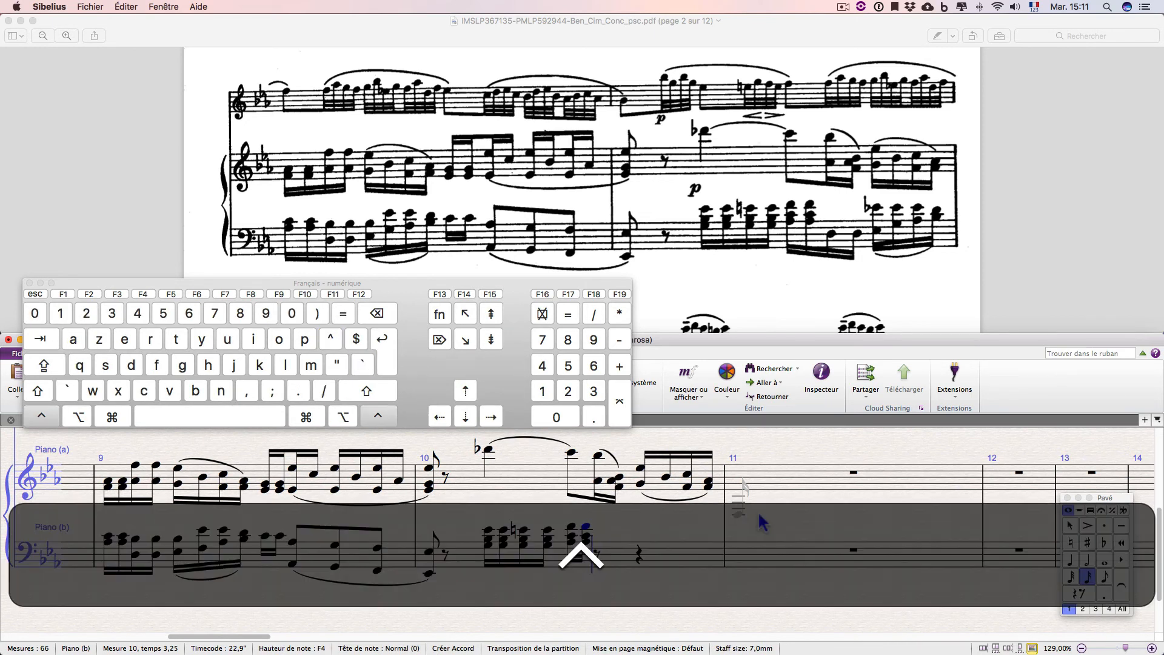
{"action": "key", "text": "ctrl+Up"}
{"action": "key", "text": "ctrl+Down"}
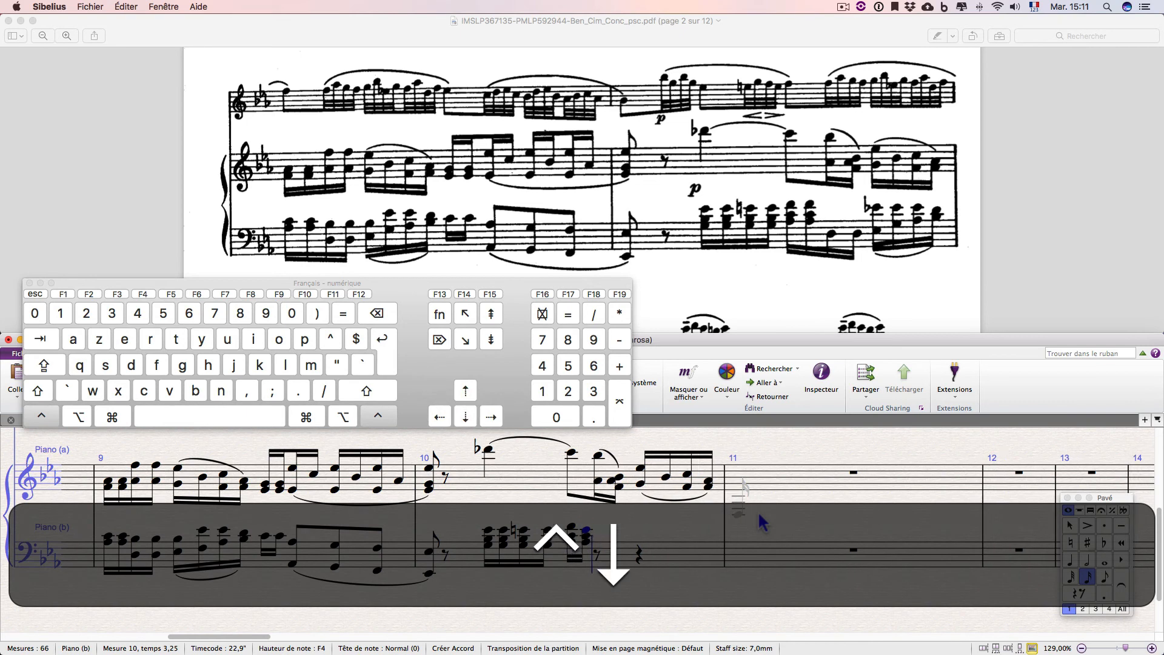
{"action": "key", "text": "ctrl+Up"}
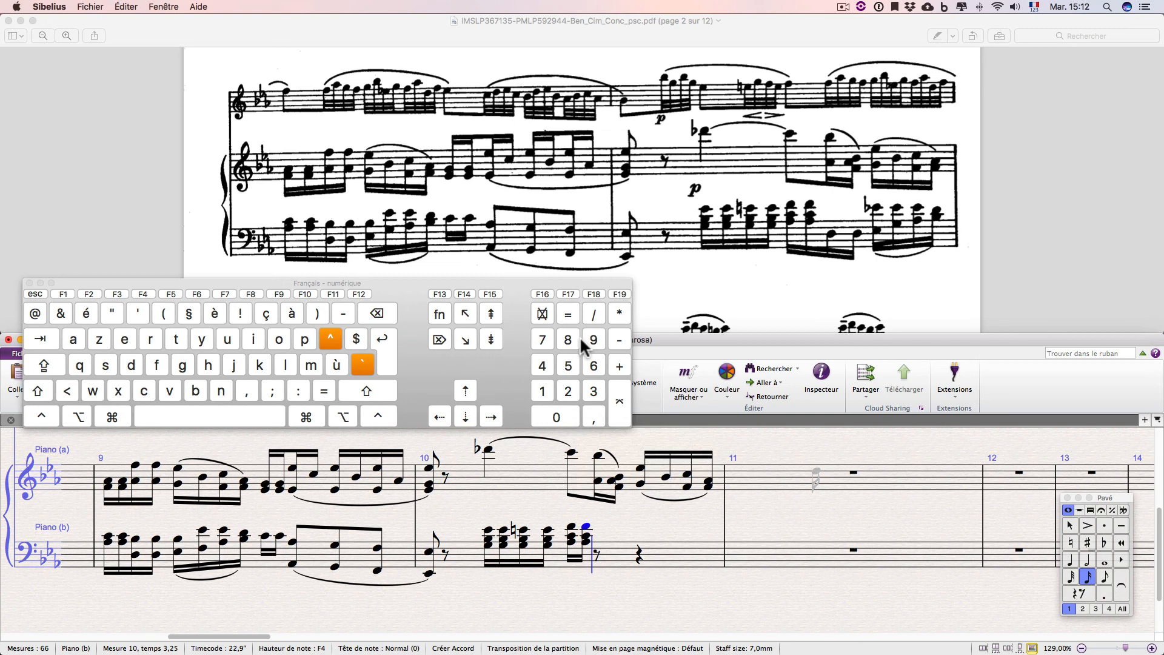
Look back at the piano left-hand part in the preceding system of the PDF score.
{"action": "scroll", "coordinate": [836, 151], "scroll_direction": "up", "scroll_amount": 5}
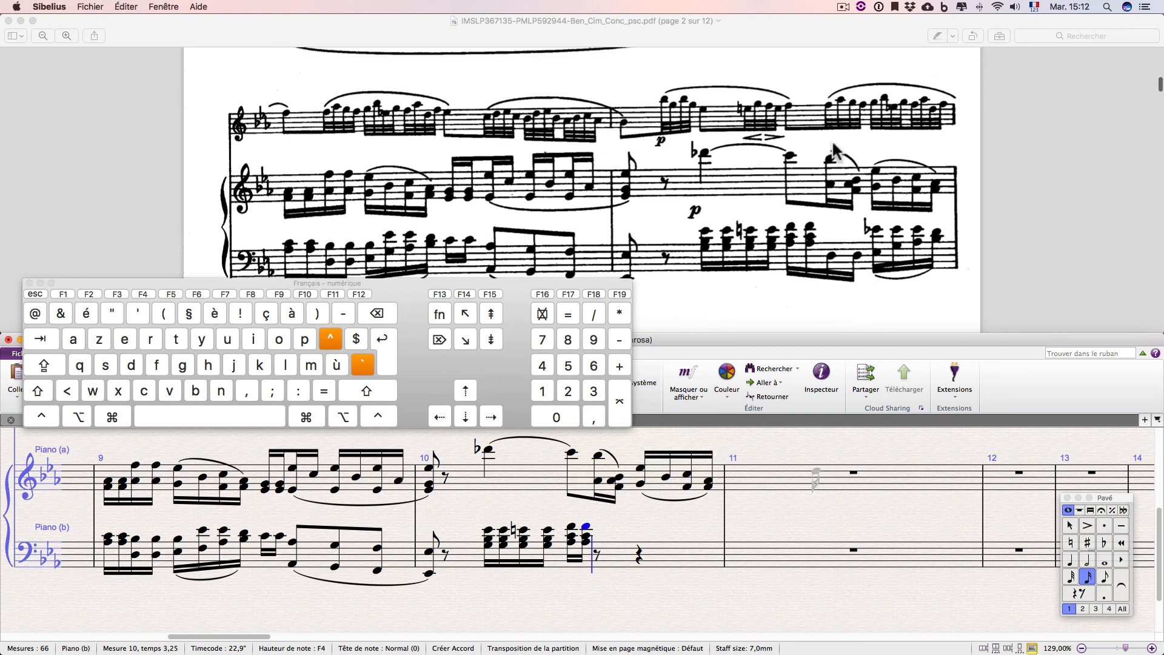
{"action": "scroll", "coordinate": [836, 151], "scroll_direction": "up", "scroll_amount": 2}
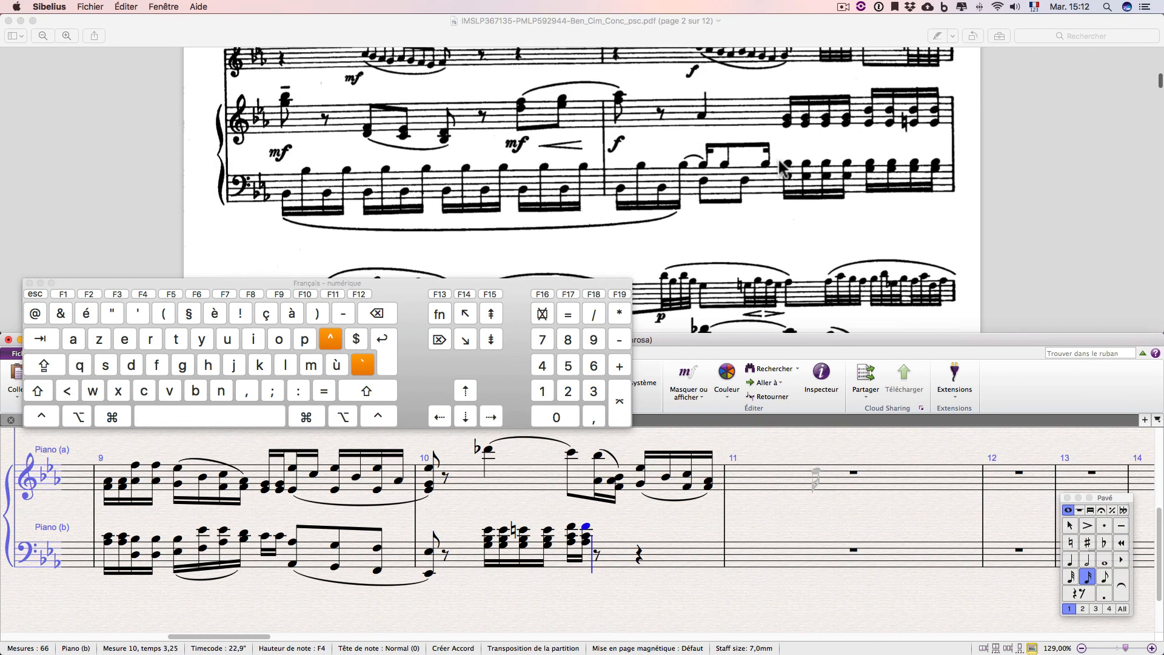